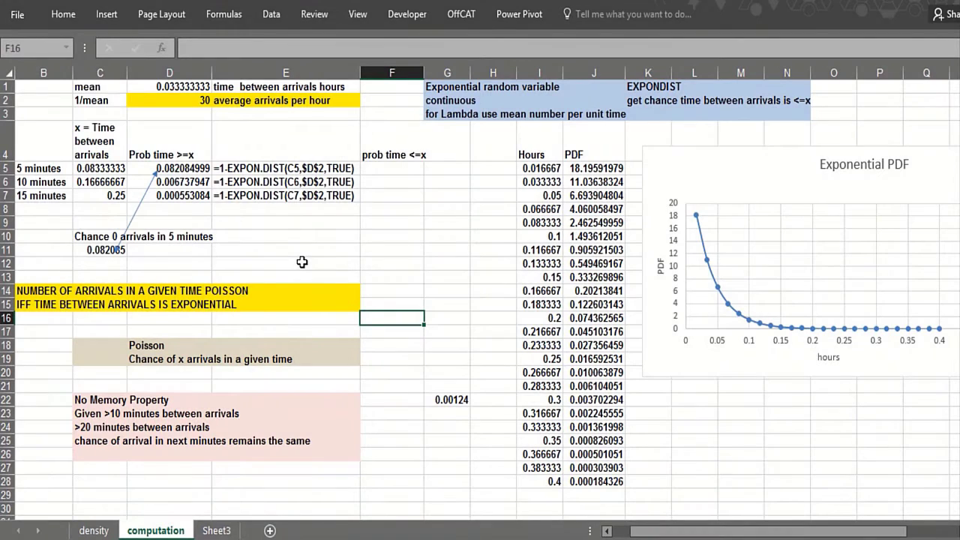
- Review the Poisson note on arrivals in a given time and the exponential random variable notes on EXPONDIST and Lambda
left_click(250, 377)
left_click(171, 377)
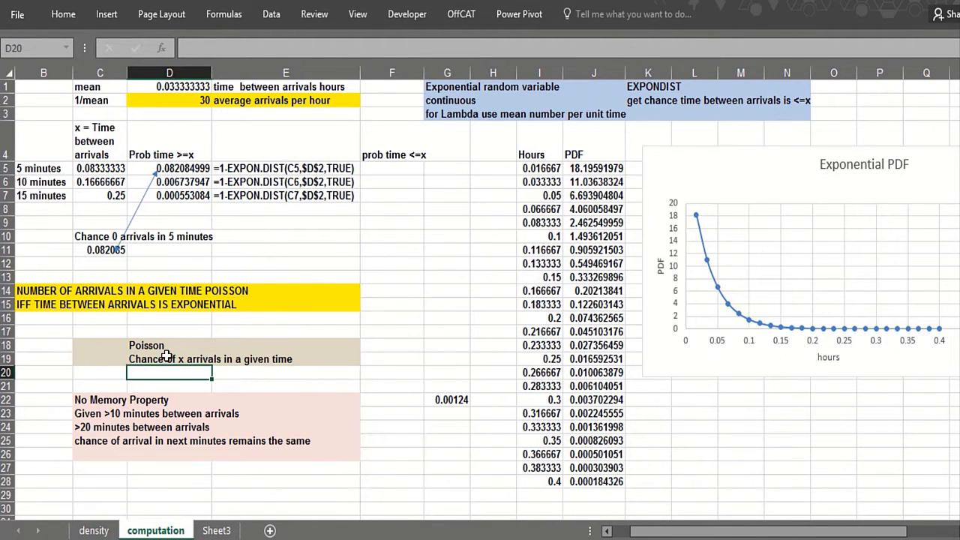
left_click(173, 358)
left_click(232, 373)
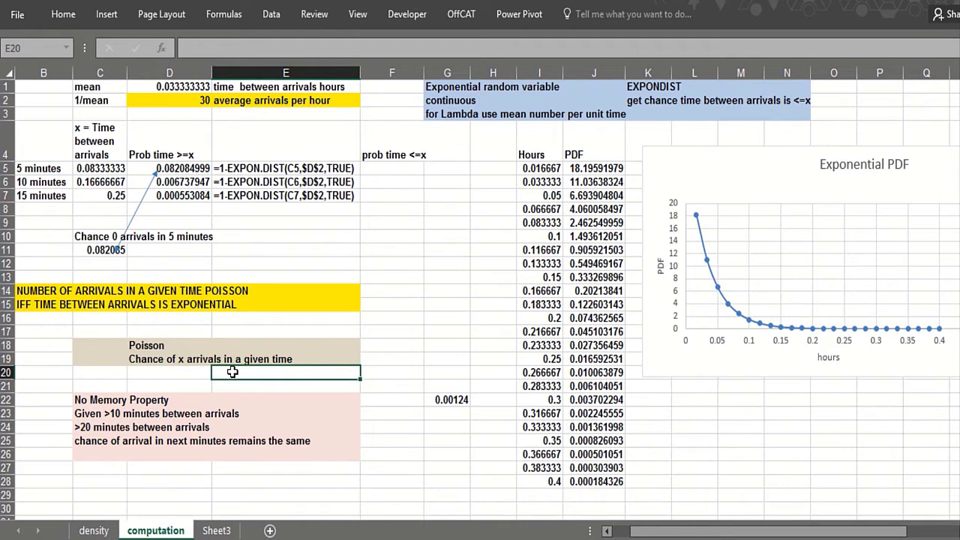
left_click(404, 252)
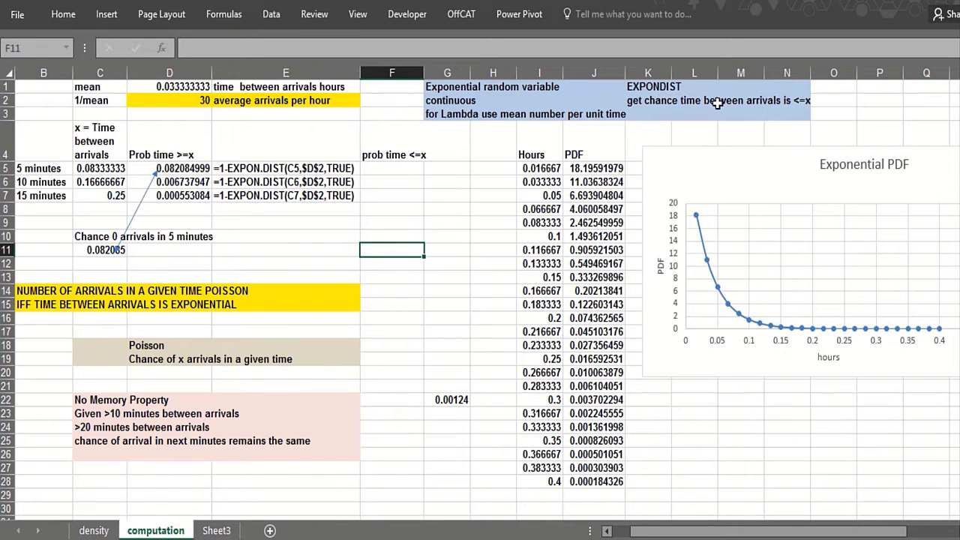
left_click(799, 105)
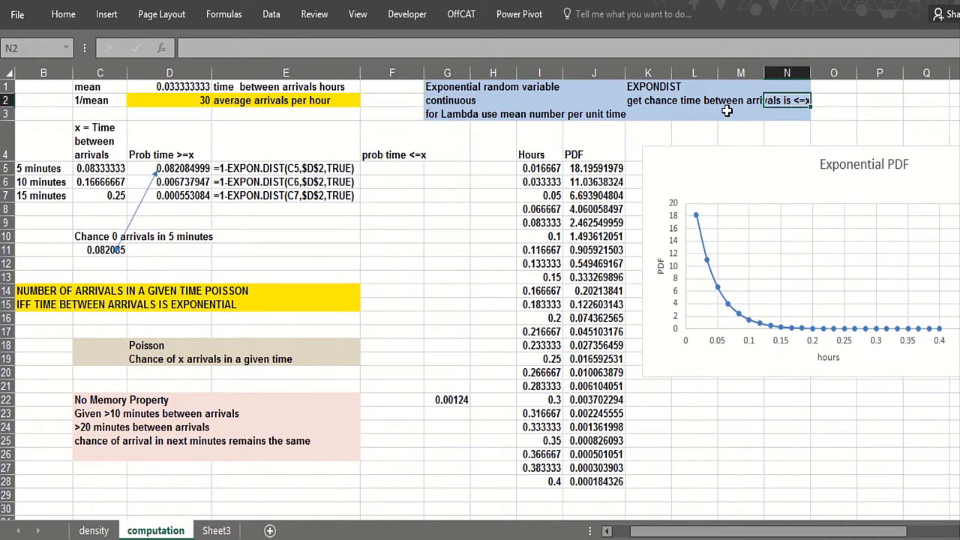
left_click(679, 139)
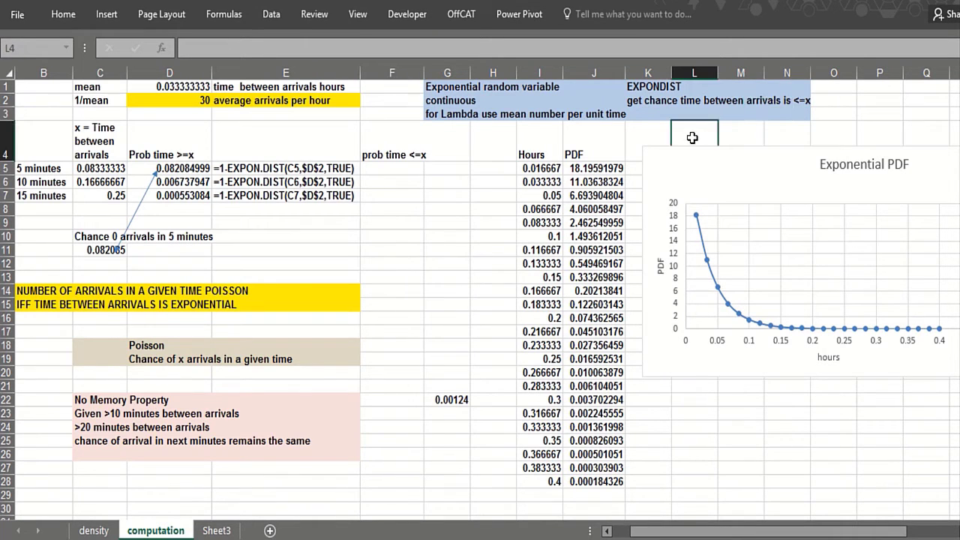
left_click(495, 141)
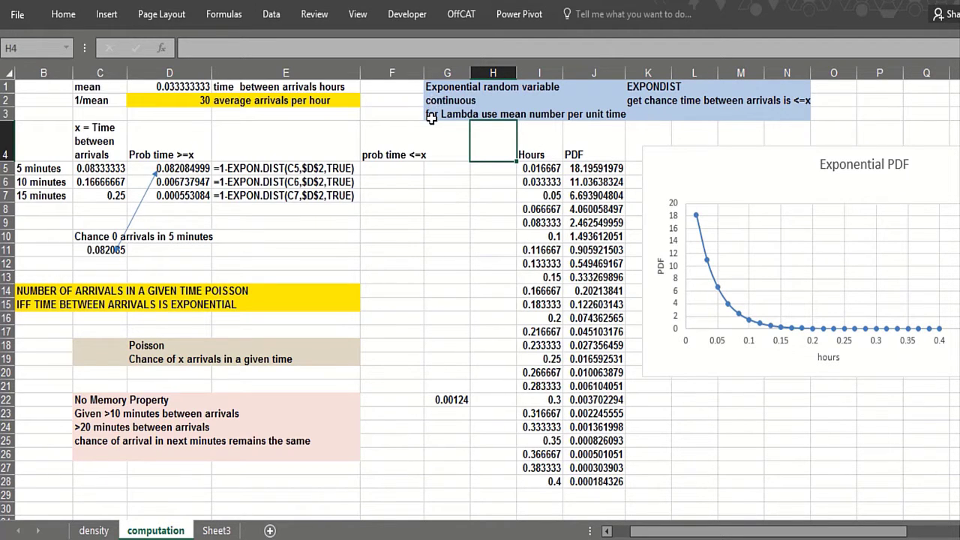
left_click(491, 114)
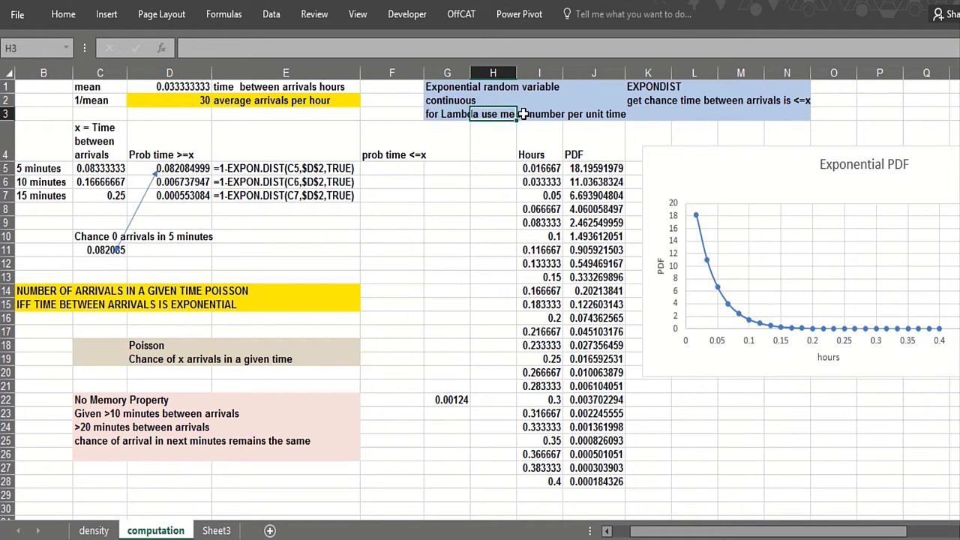
left_click(597, 116)
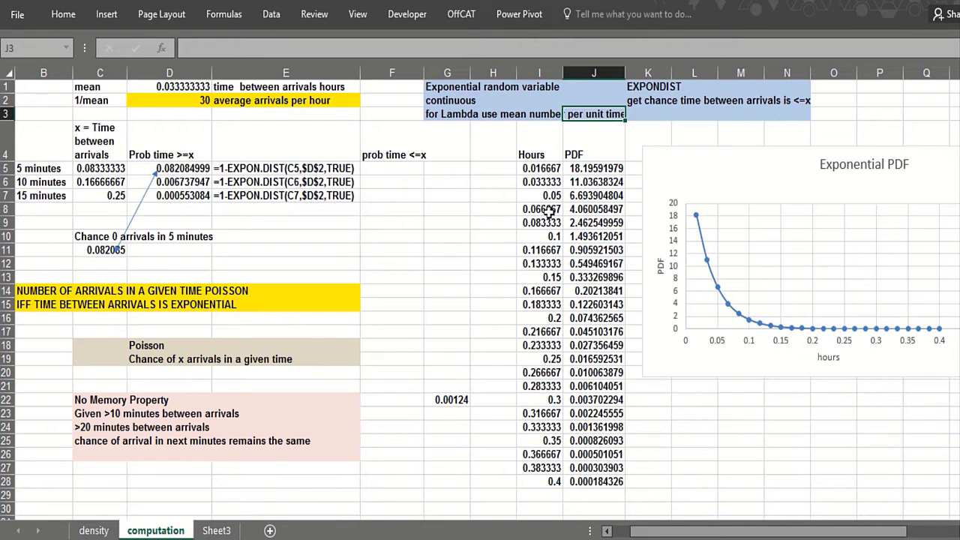
left_click_drag(502, 267, 498, 252)
- Examine the mean time between arrivals in D1, the hourly arrival rate in D2 and the Lambda note in G3
left_click(181, 114)
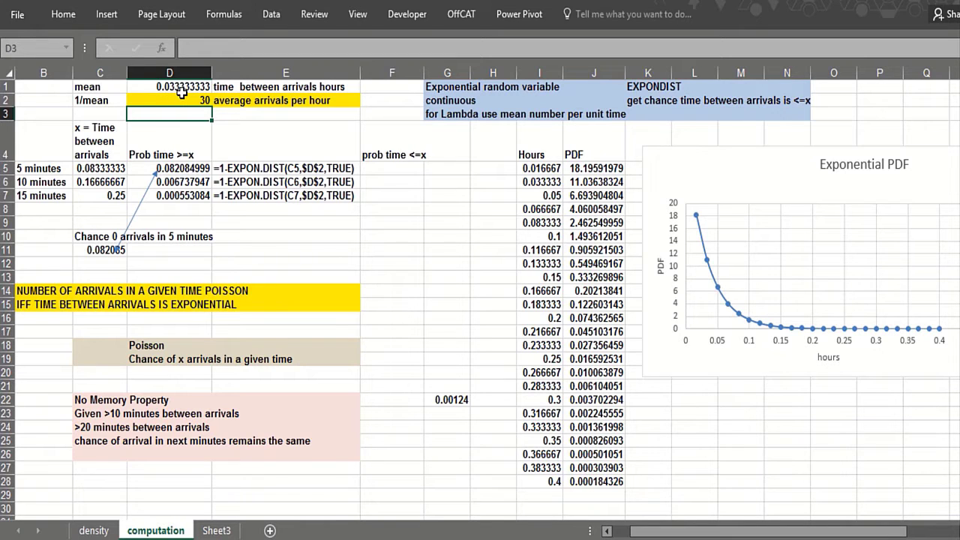
left_click(133, 87)
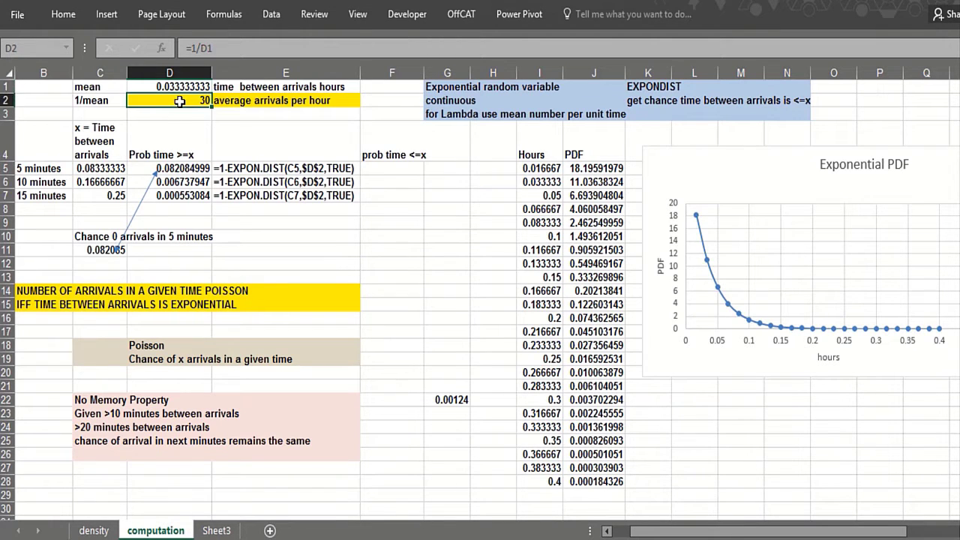
left_click(259, 104)
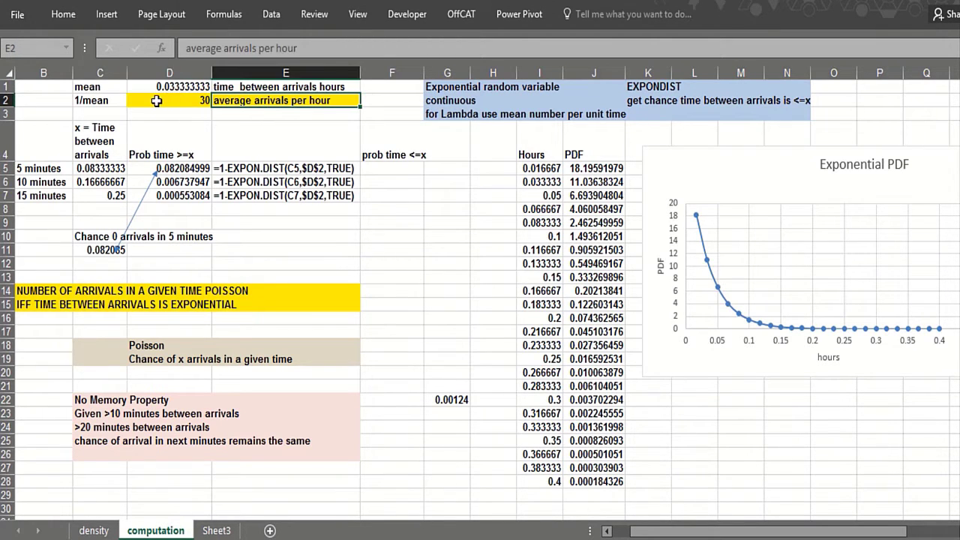
left_click(160, 102)
left_click(406, 111)
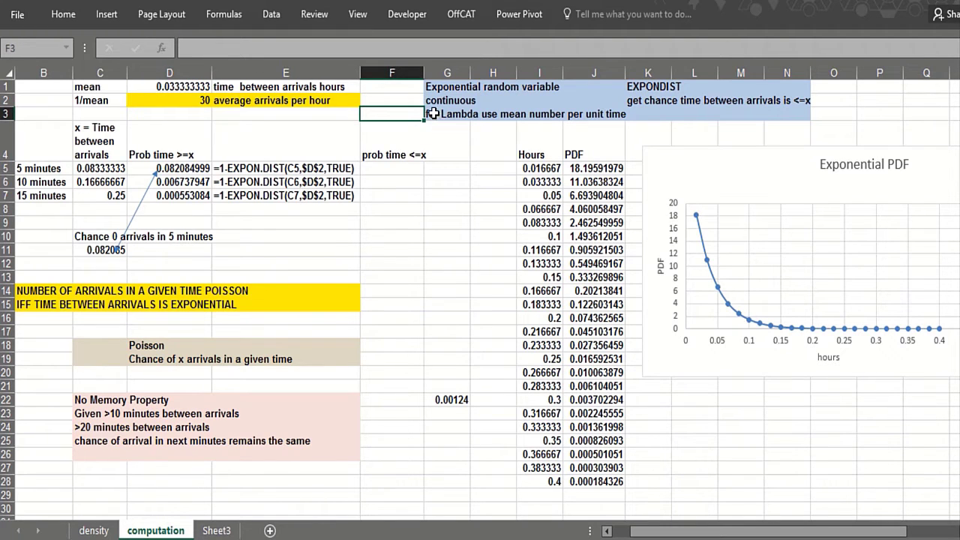
left_click(435, 114)
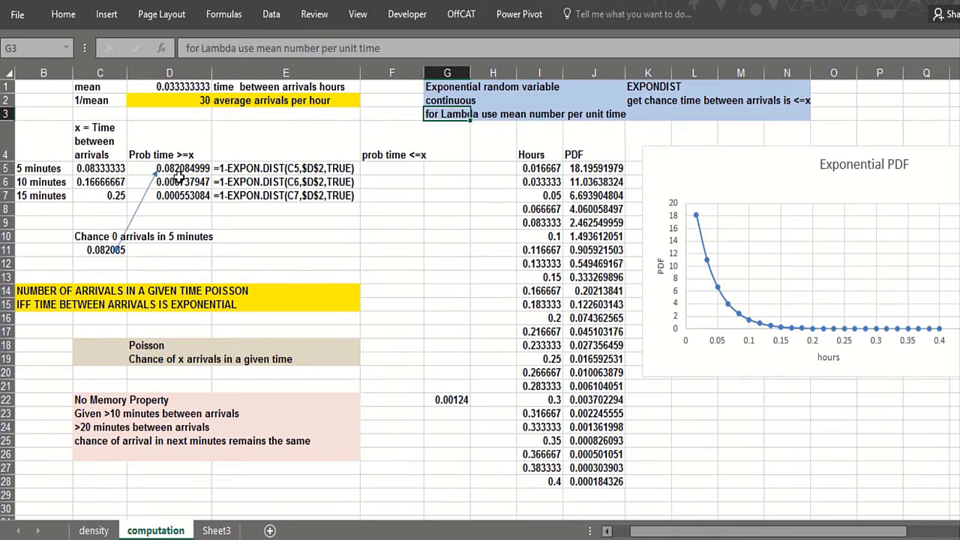
left_click(403, 168)
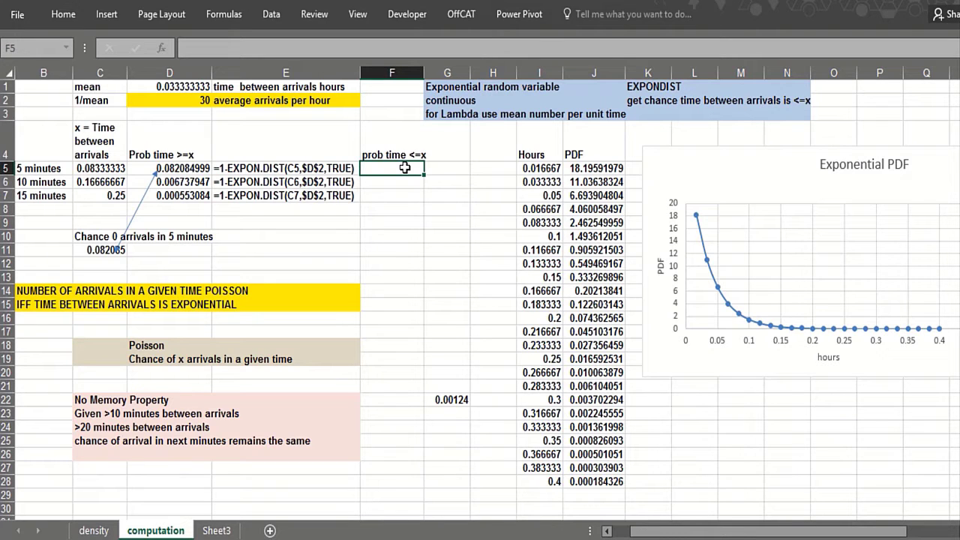
left_click(408, 296)
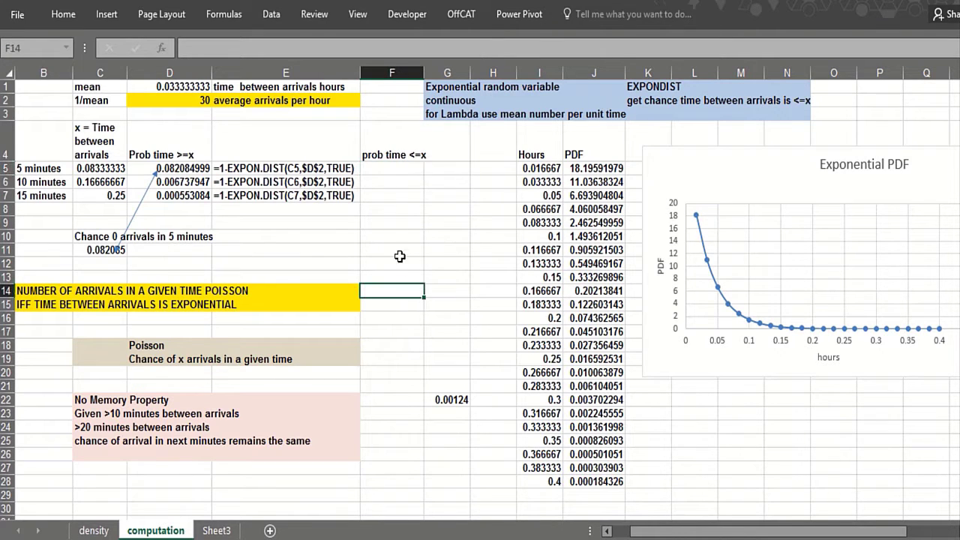
left_click(164, 102)
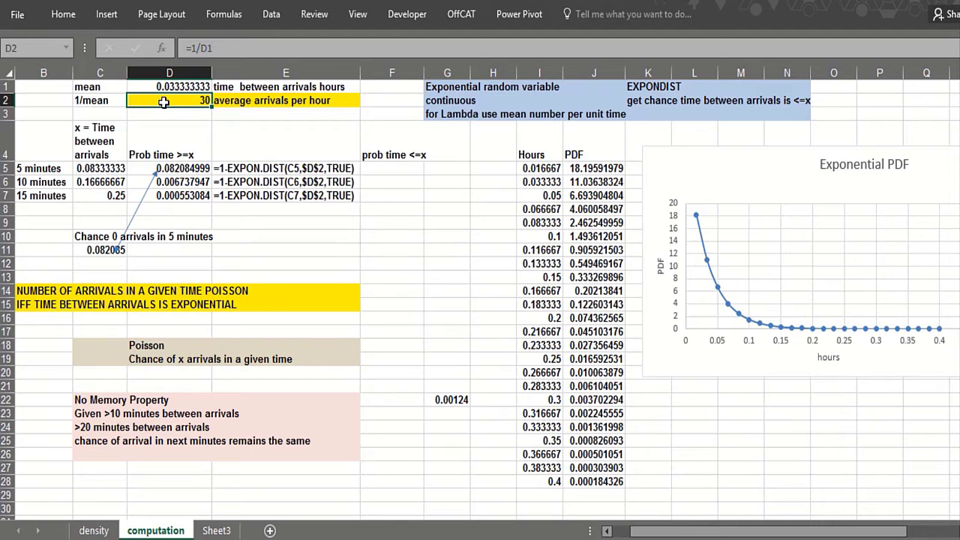
- Examine the 5, 10 and 15 minute rows, their probability columns and the start of the Exponential PDF curve
left_click(58, 172)
left_click(371, 180)
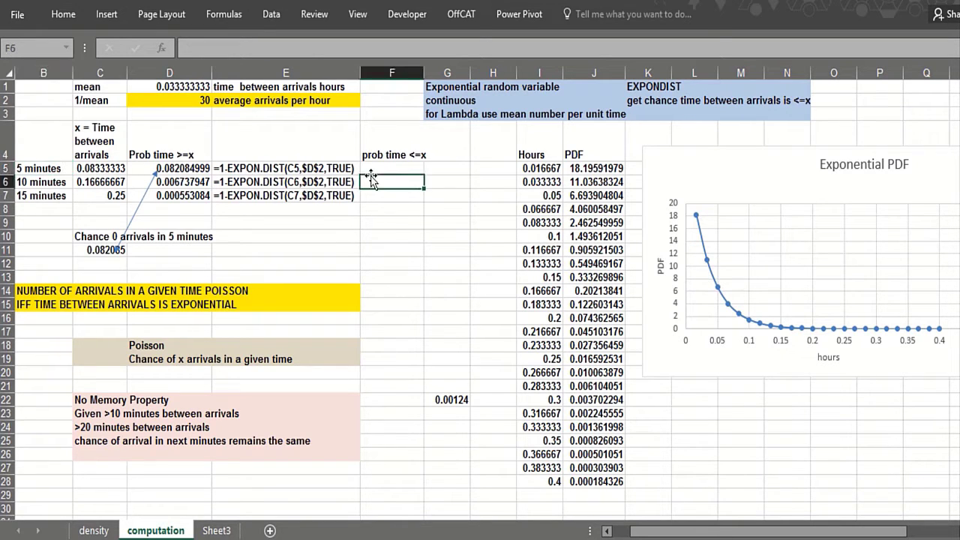
left_click(370, 167)
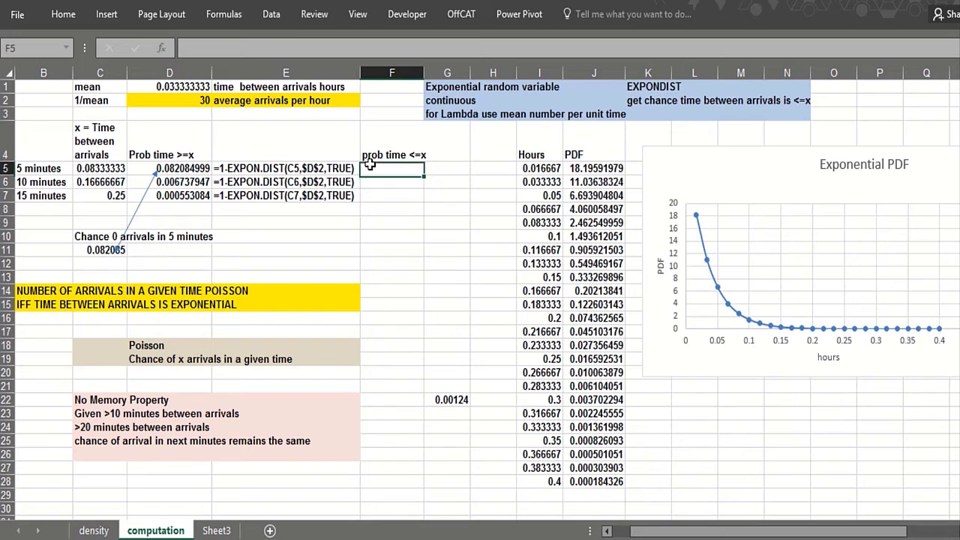
left_click(184, 171)
left_click(390, 170)
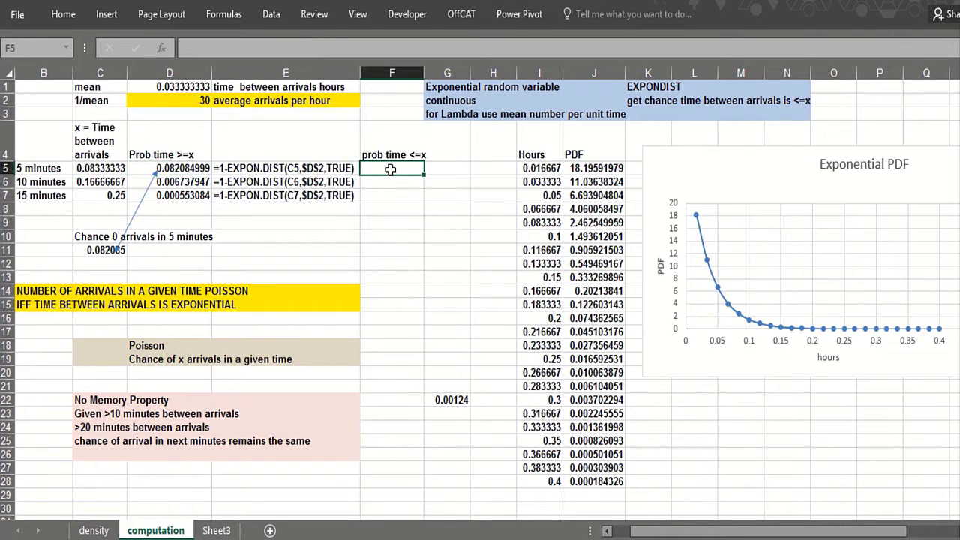
left_click(75, 185)
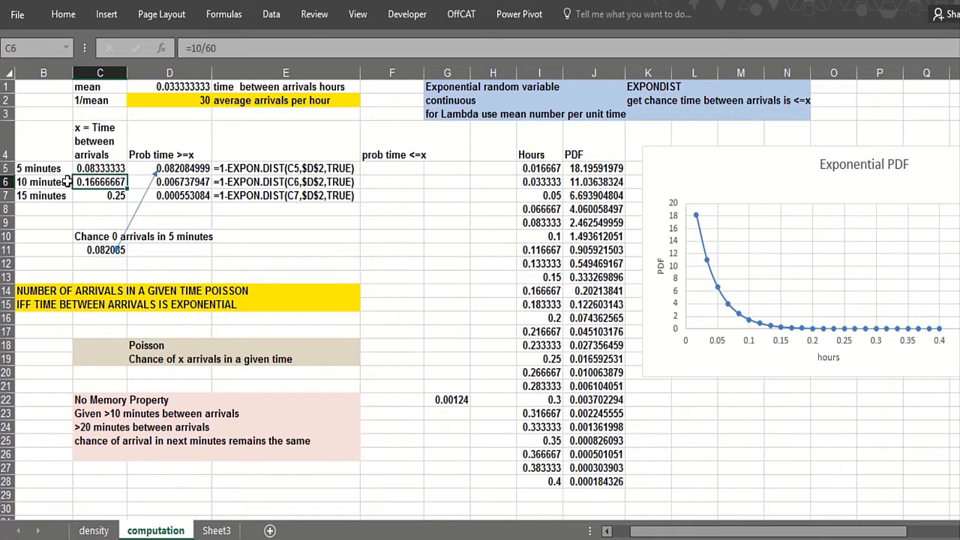
left_click(66, 183)
left_click(64, 194)
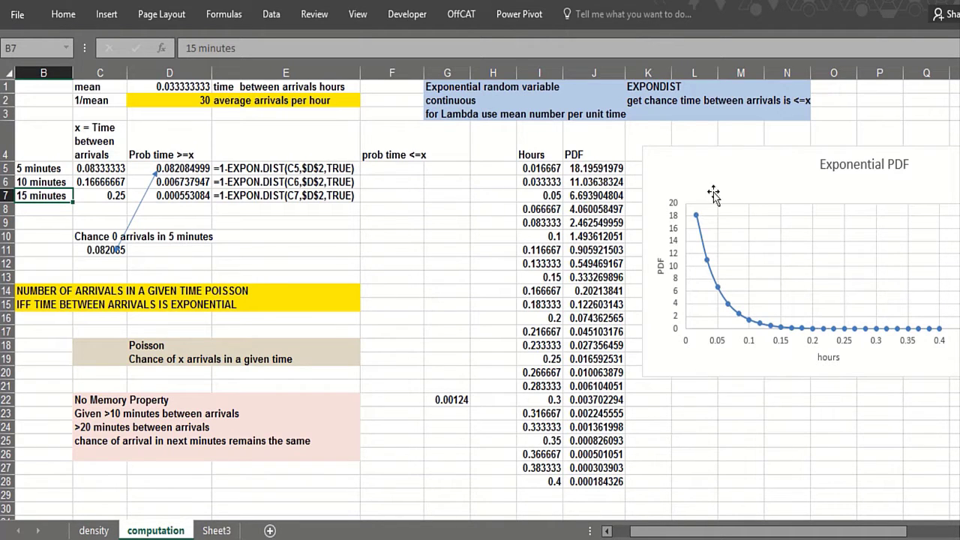
mouse_move(697, 219)
- Correct the last line of the No Memory Property note in C25 to "chance of arrival in next minute remains the same"
left_click(81, 385)
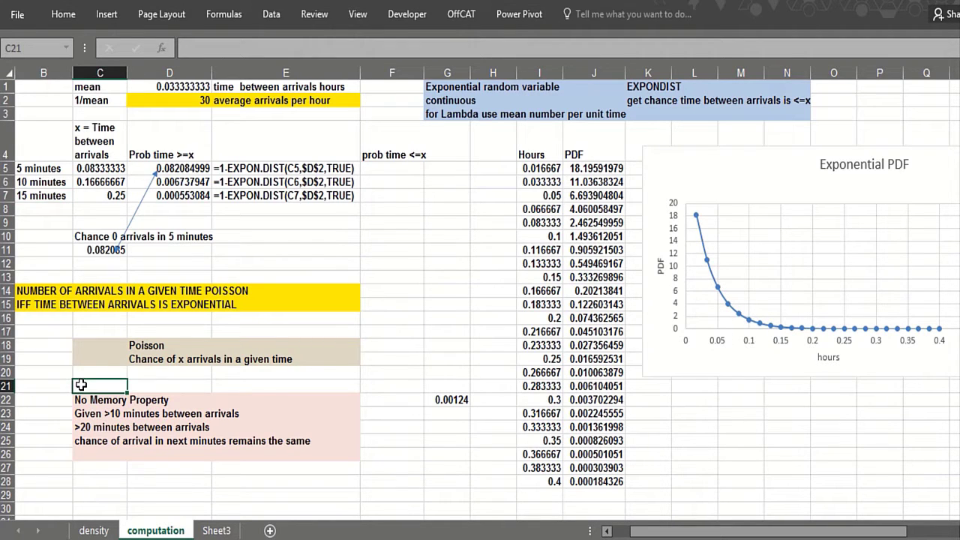
left_click(59, 425)
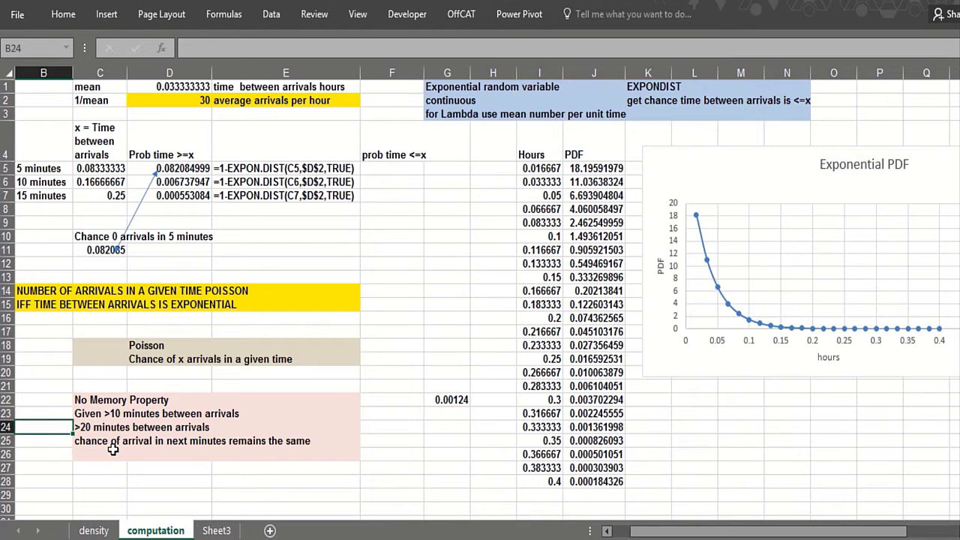
left_click(90, 443)
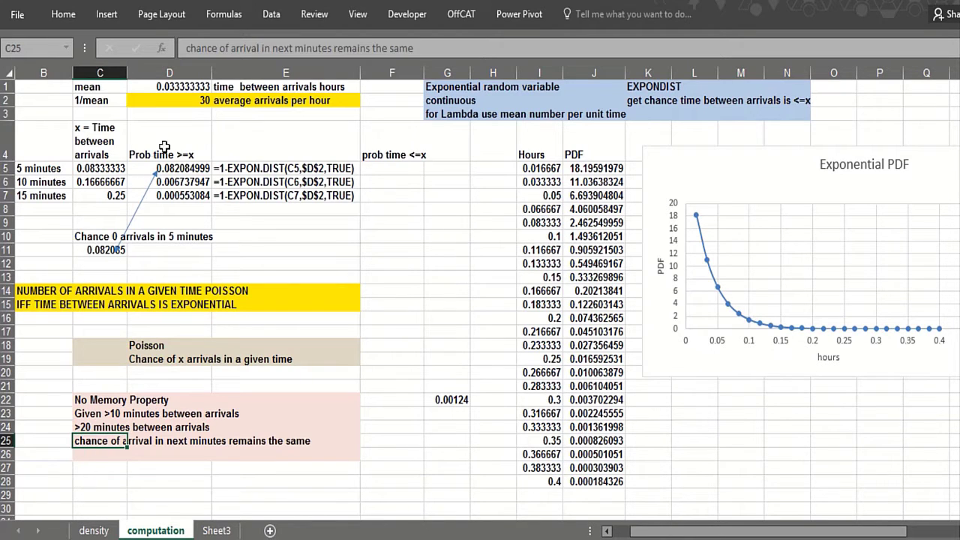
left_click(332, 48)
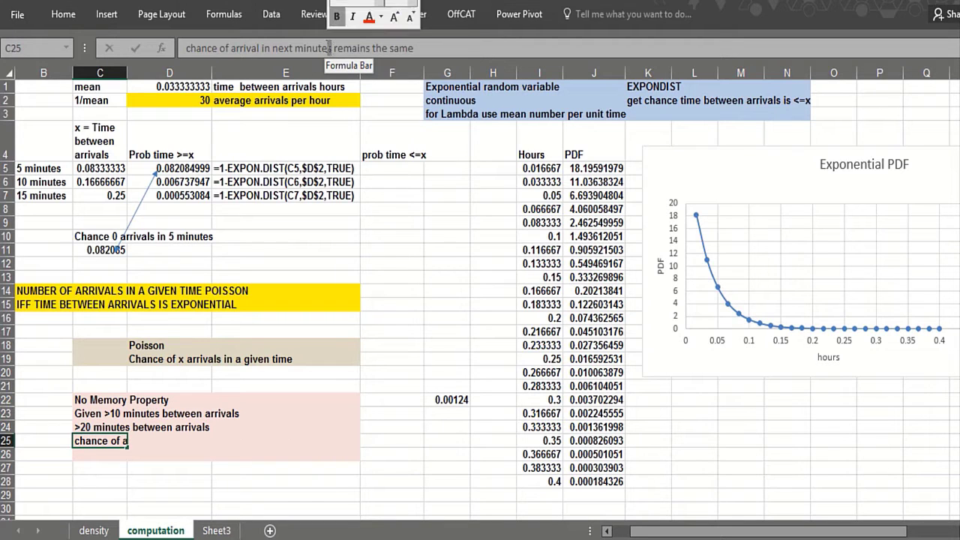
key("BackSpace")
key("Return")
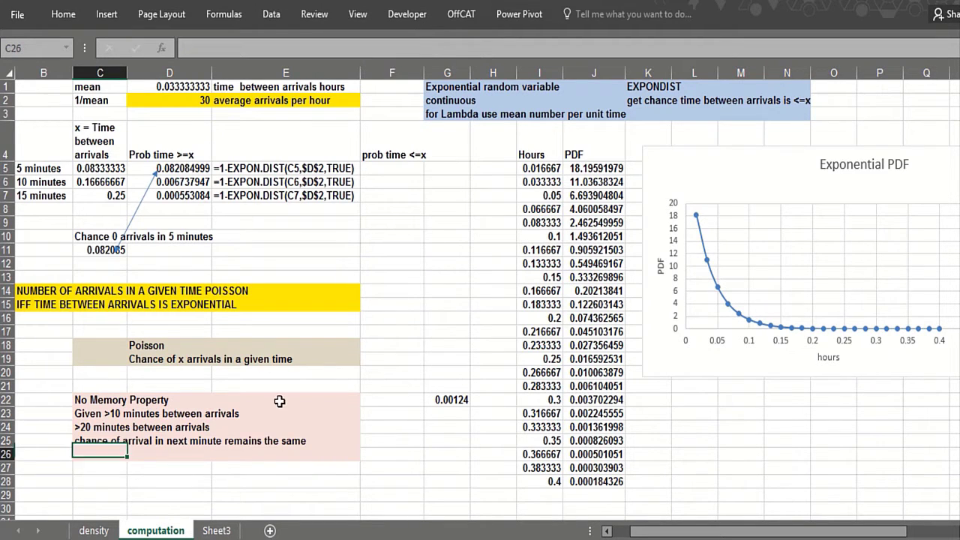
- Examine the Poisson-exponential condition in rows 14 and 15, the formulas in D1 and D2, and the 5-minute formula in C5
left_click(375, 427)
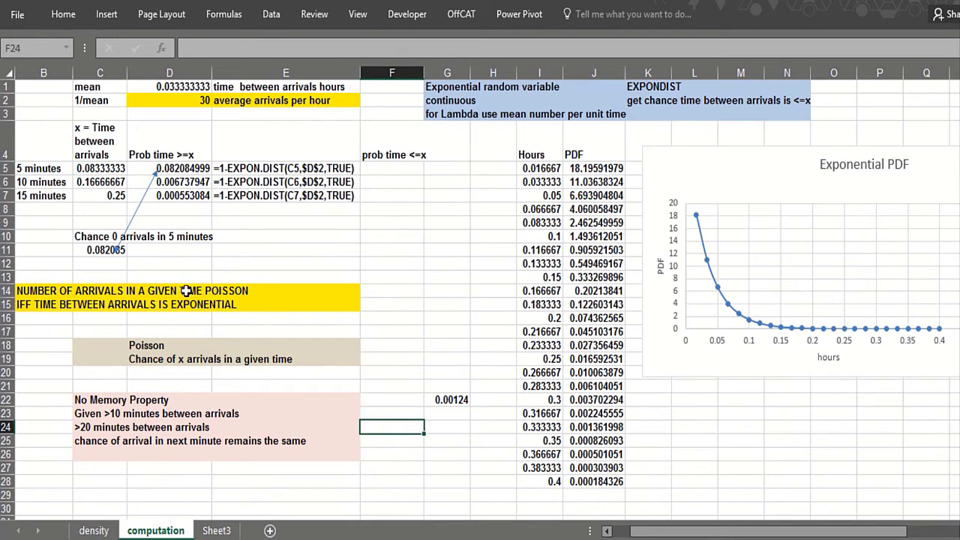
left_click(42, 318)
left_click(107, 317)
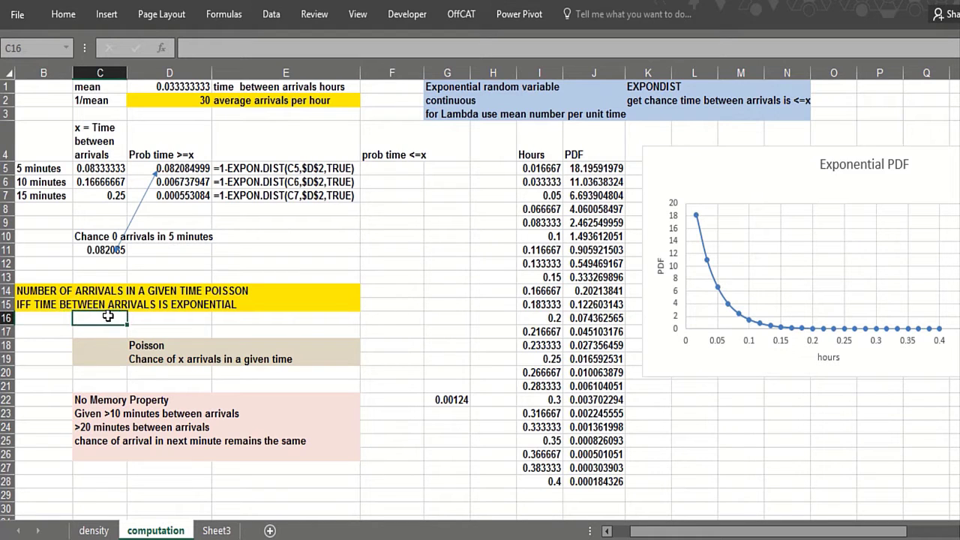
left_click(168, 316)
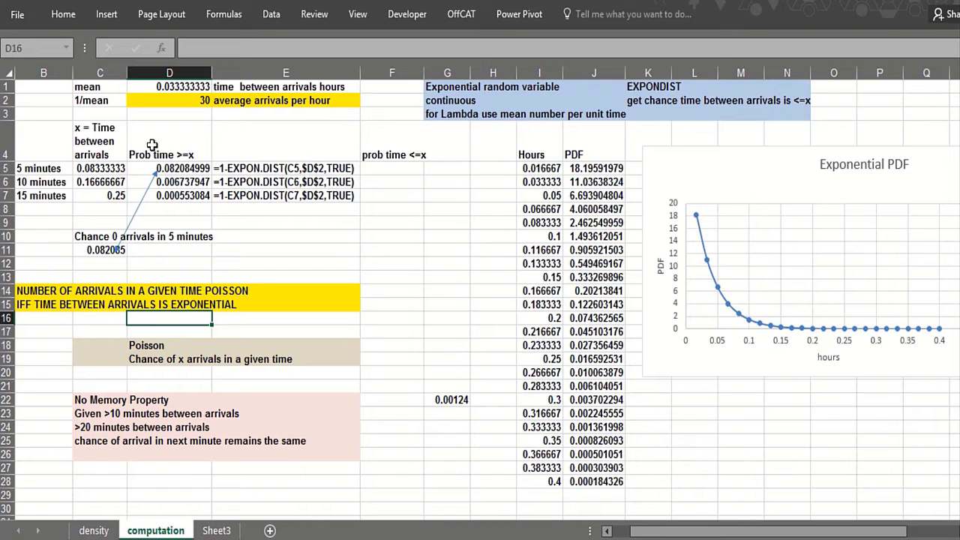
left_click(156, 87)
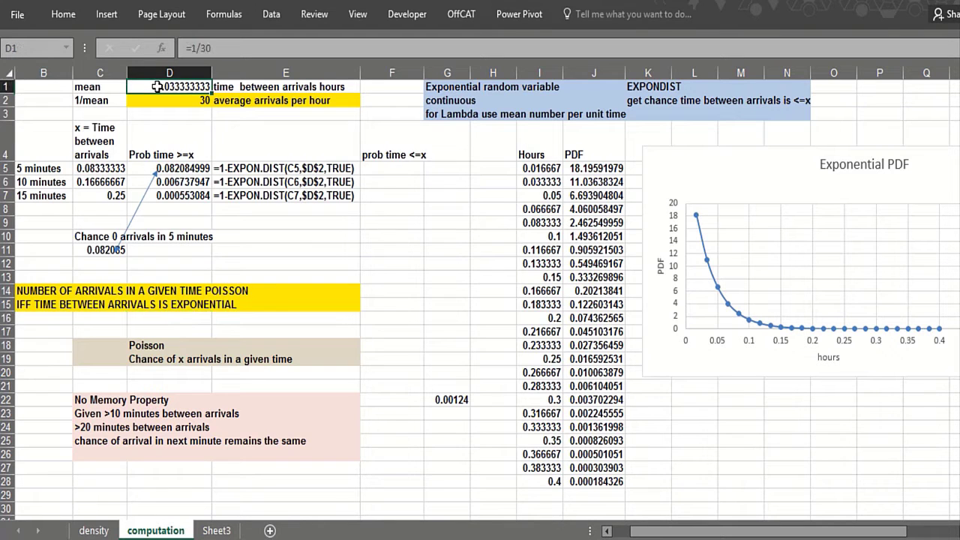
left_click(177, 99)
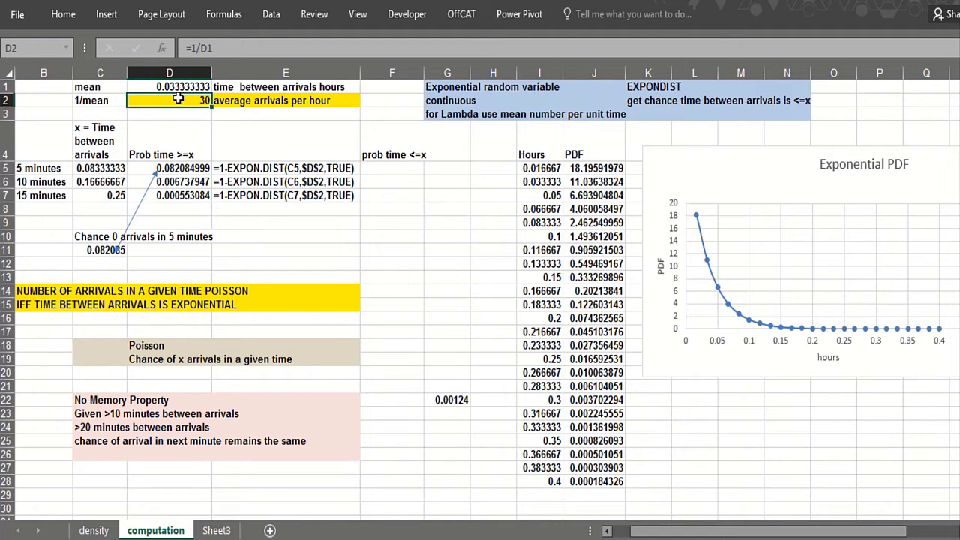
left_click(103, 170)
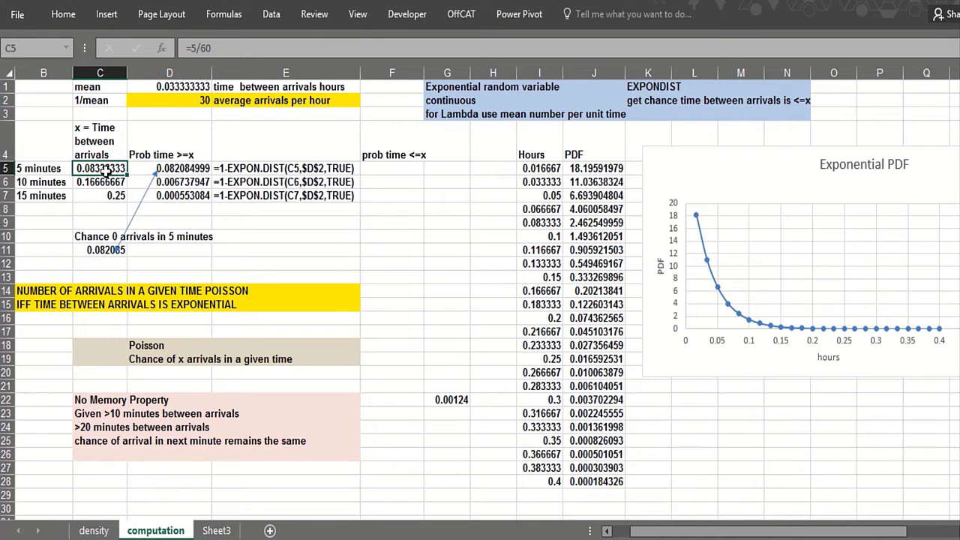
left_click(377, 171)
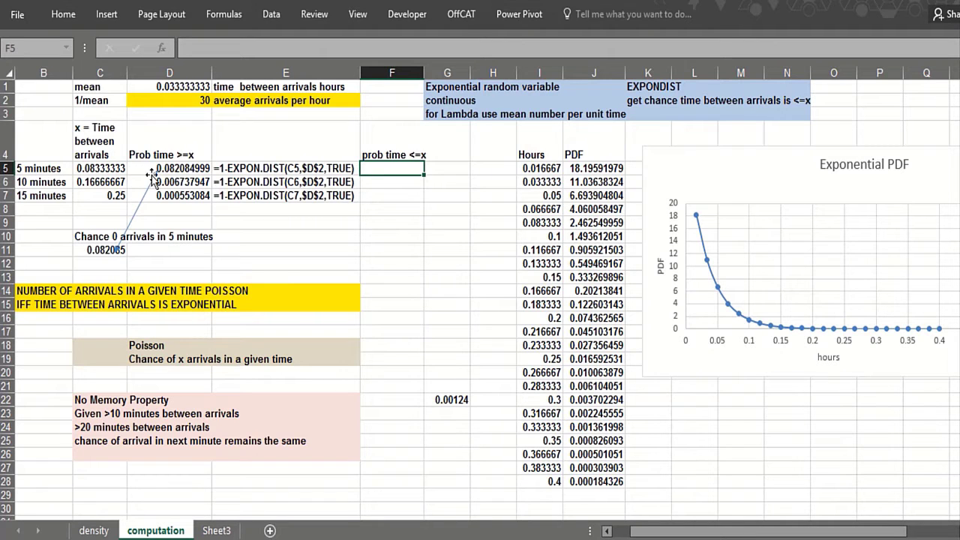
left_click(102, 170)
left_click(186, 104)
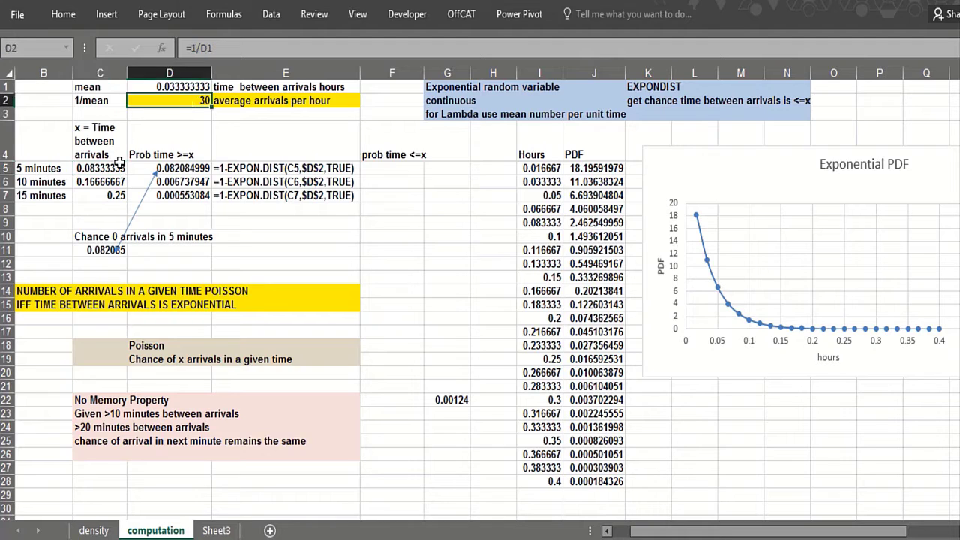
left_click(118, 164)
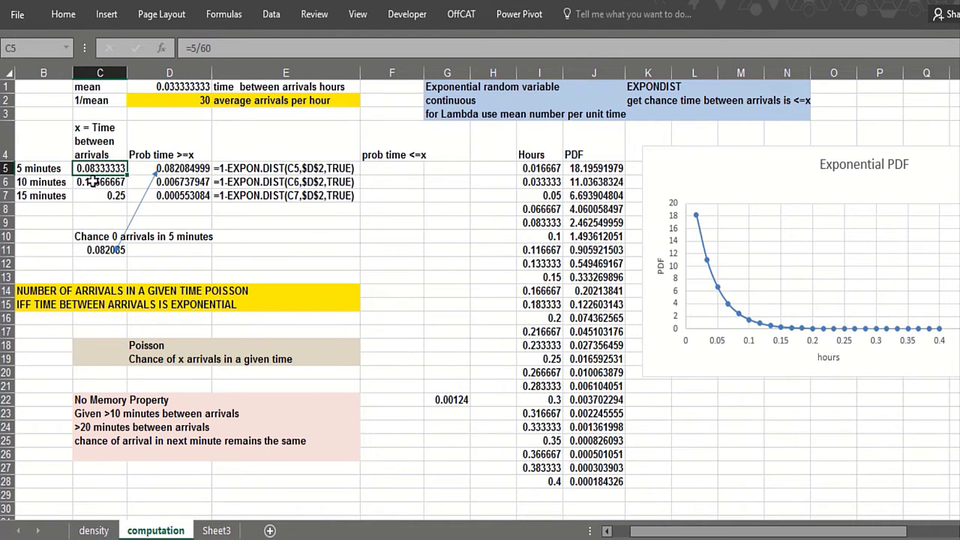
- Examine the 10-minute formula in C6 and the 15-minute row with its probability in D7
left_click(96, 182)
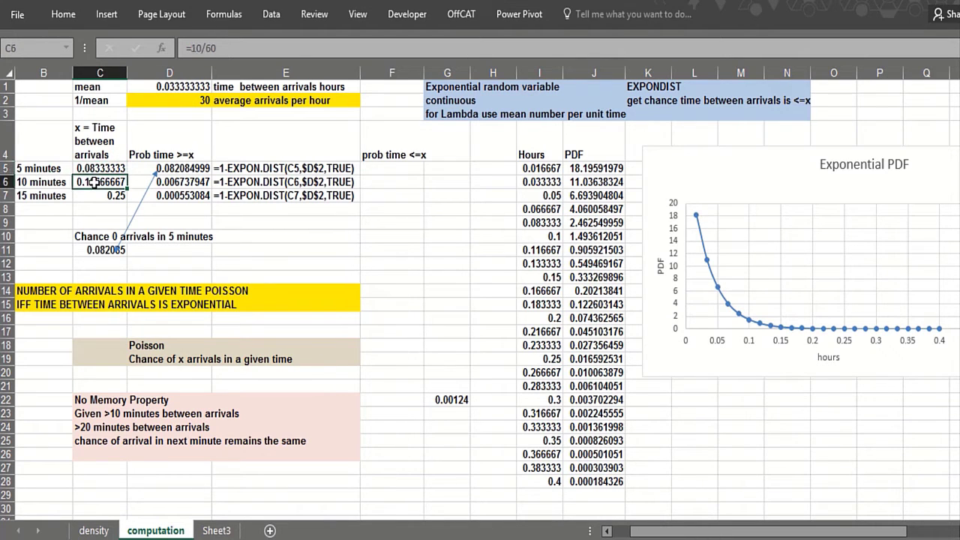
left_click(51, 198)
left_click(157, 197)
- Enter an EXPON.DIST formula in F5 with X from C5, Lambda from D2 and Cumulative set to True
left_click(374, 169)
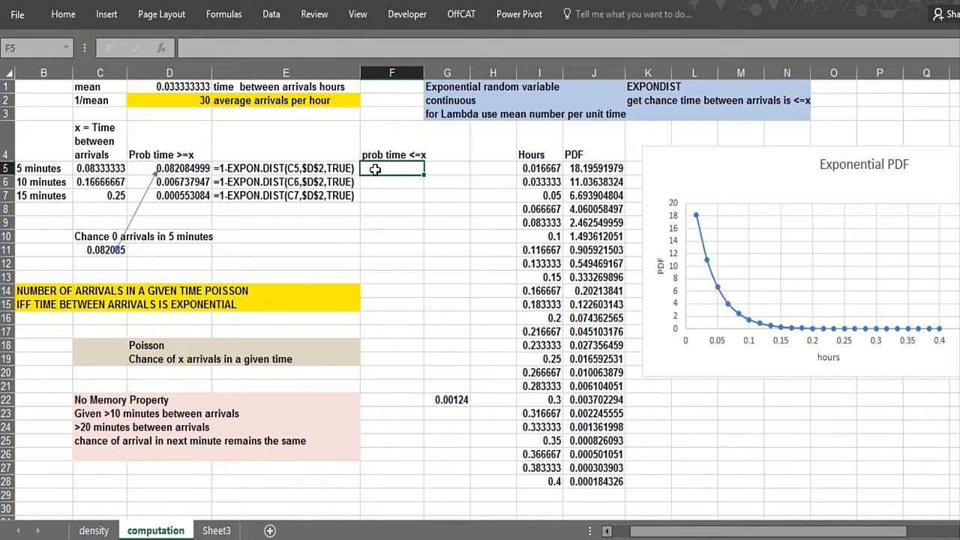
type("=ex")
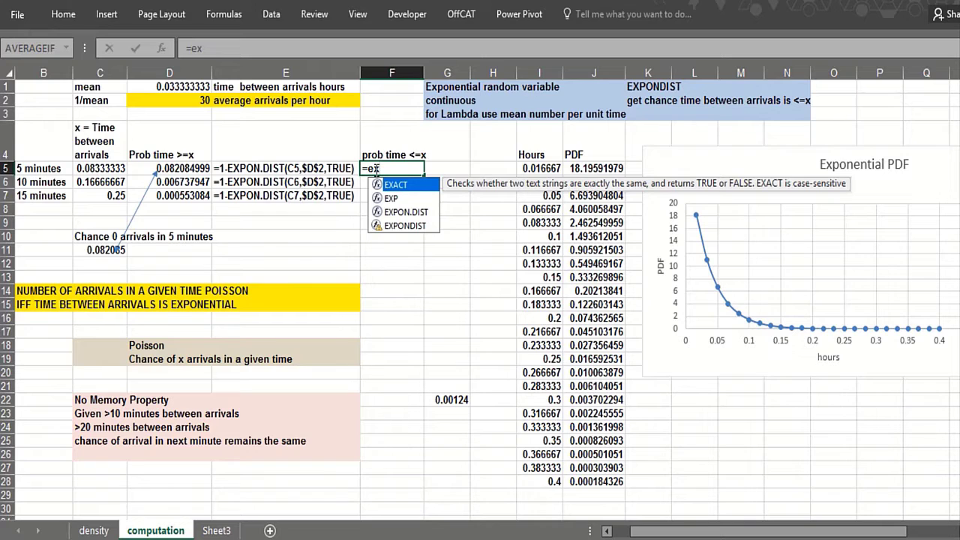
type("pn")
key("BackSpace")
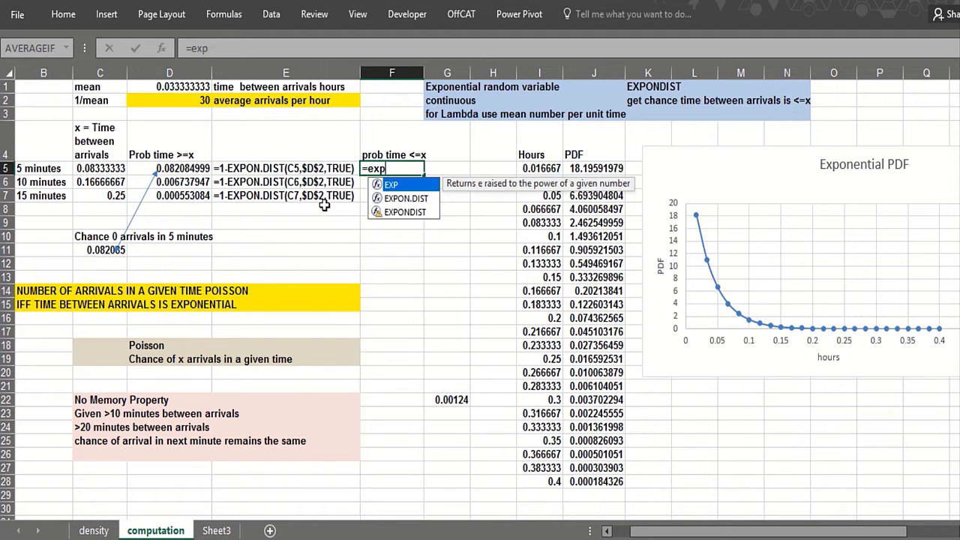
double_click(406, 198)
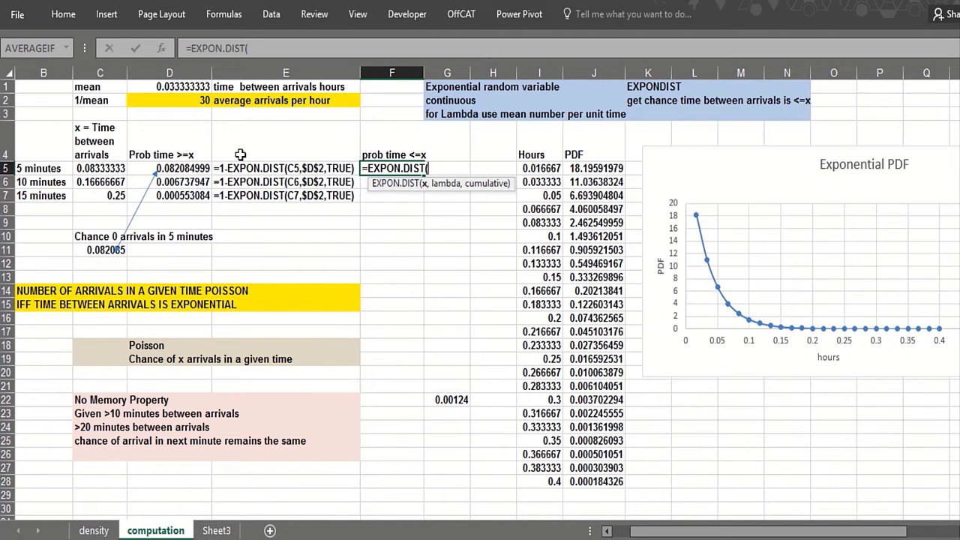
left_click(164, 48)
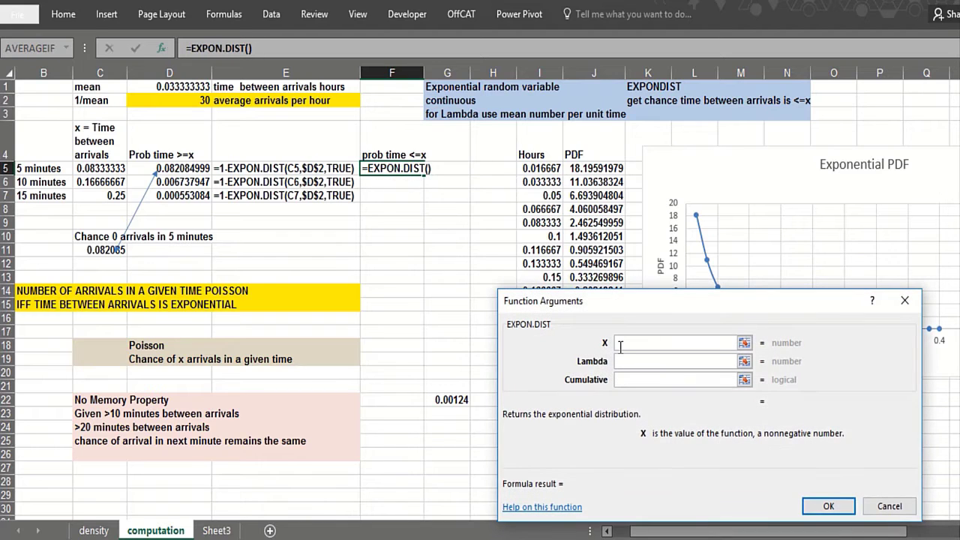
left_click(95, 168)
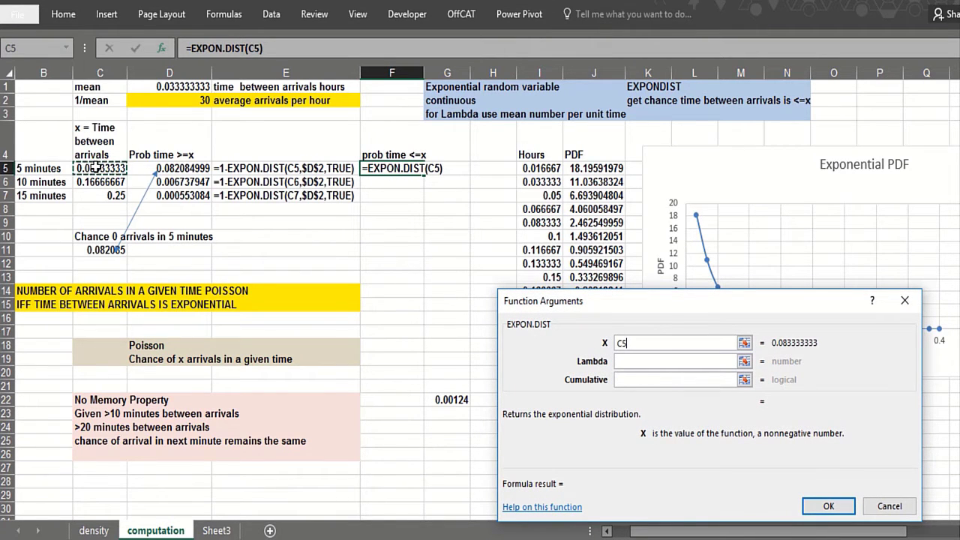
left_click(654, 364)
left_click(185, 100)
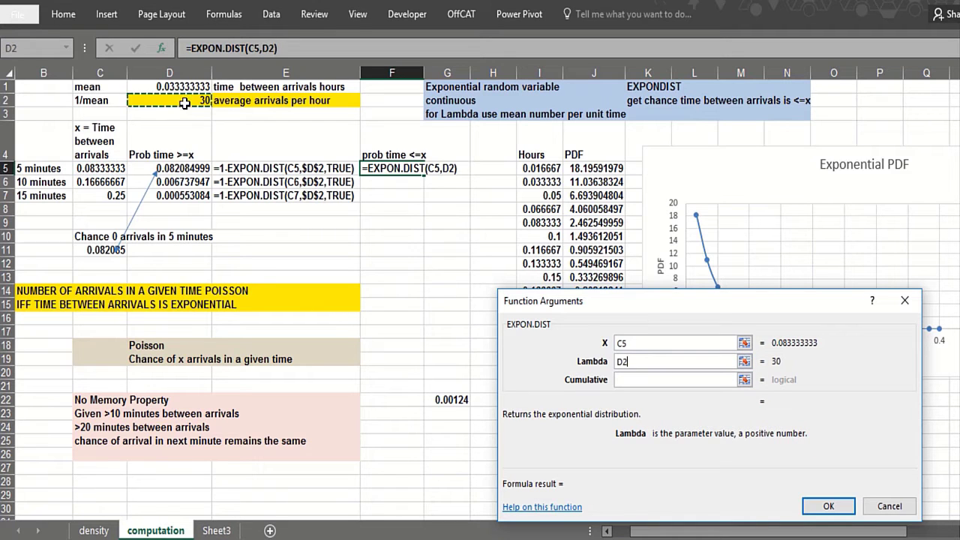
left_click(643, 379)
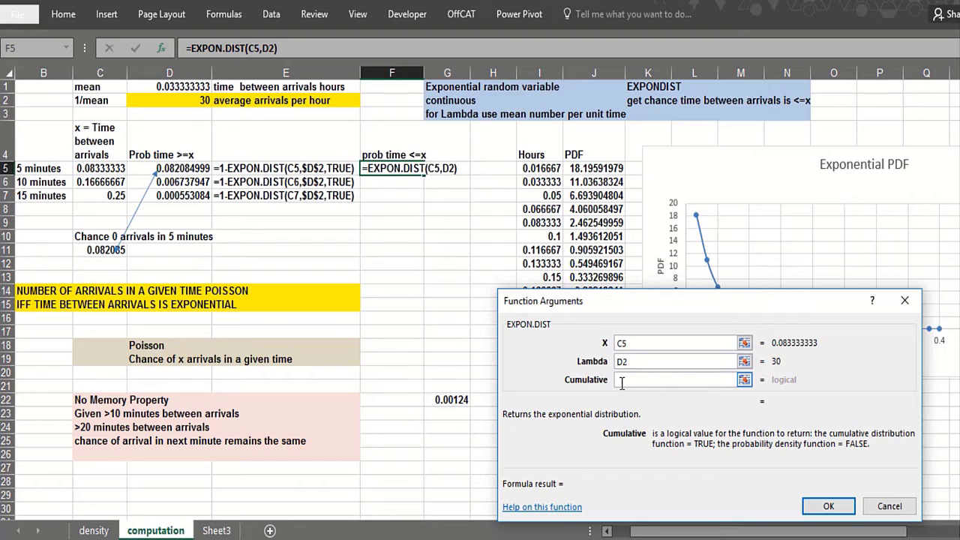
type("True")
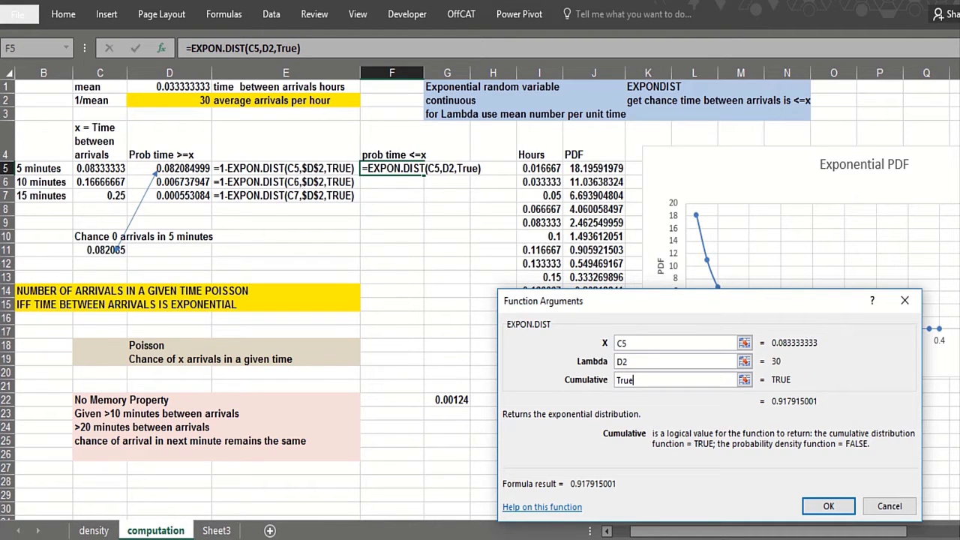
left_click(828, 507)
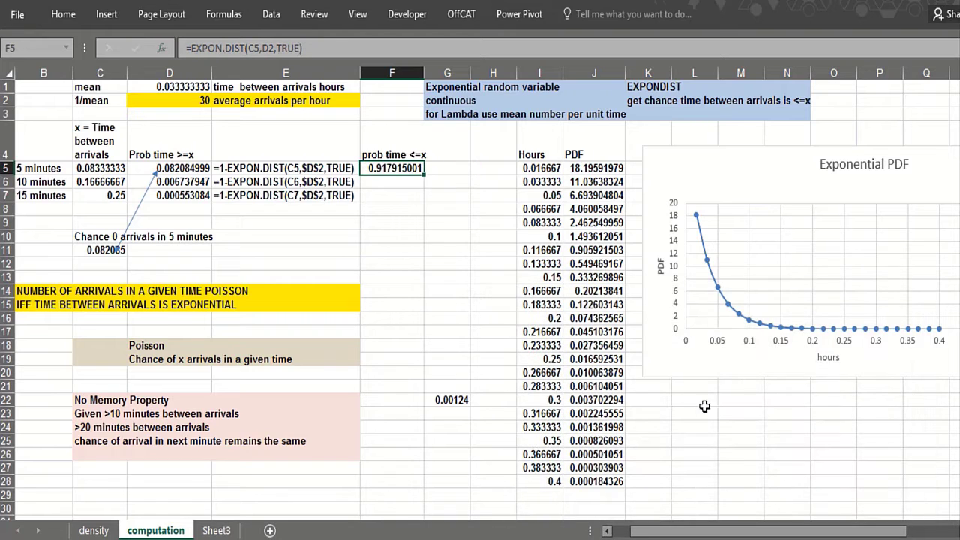
- Show the formula of F5 as text in G5 with FORMULATEXT
left_click(450, 169)
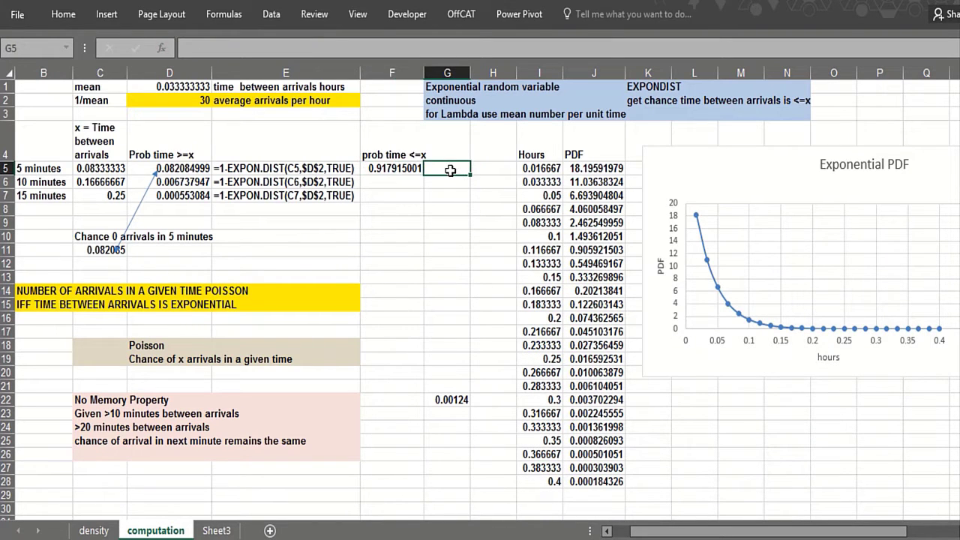
type("=form")
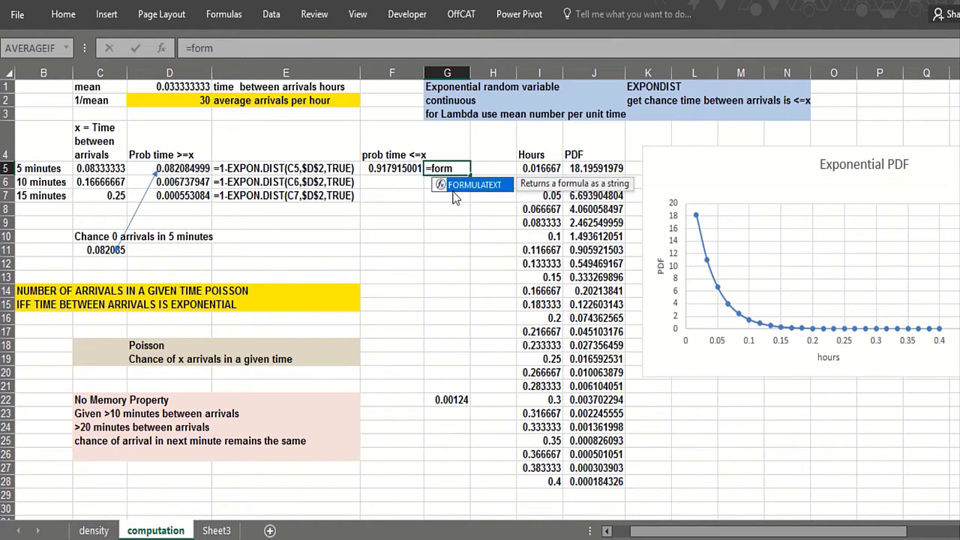
key("Tab")
left_click(405, 168)
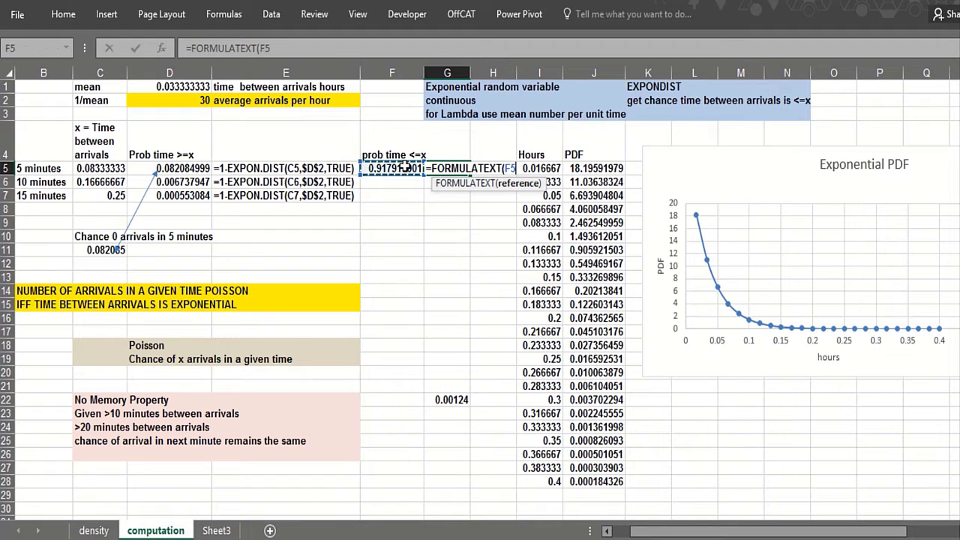
key("Return")
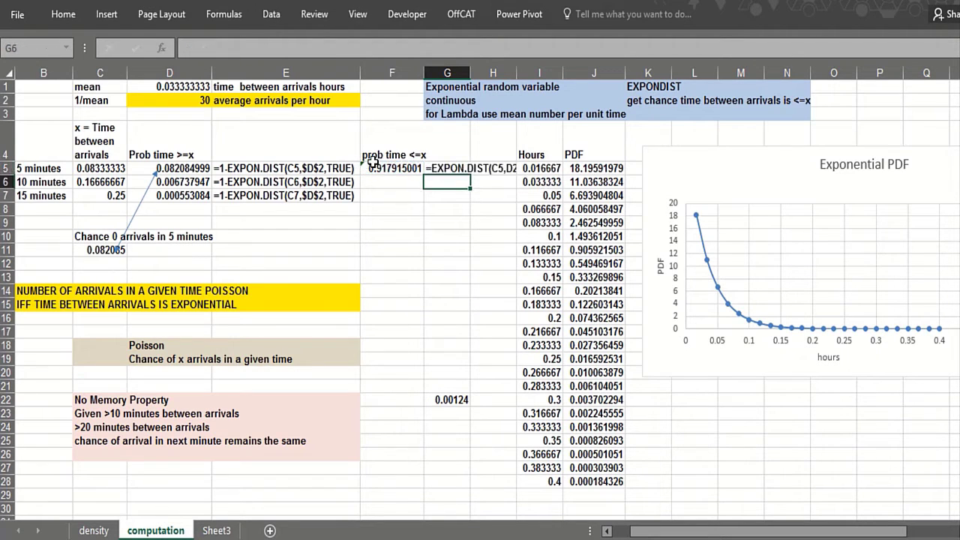
- Try to copy the F5 formula with its relative D2 reference down to F6:F7
left_click(375, 166)
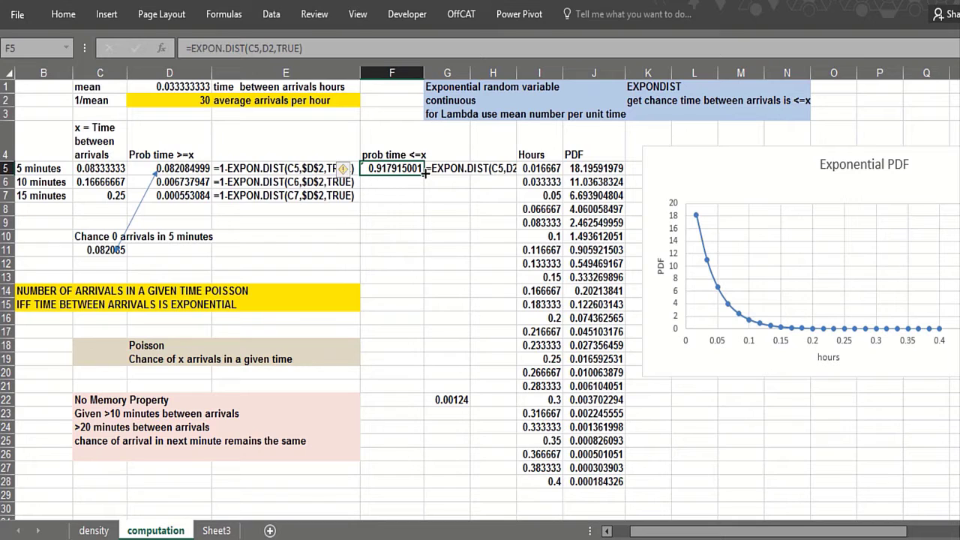
left_click_drag(424, 172, 423, 200)
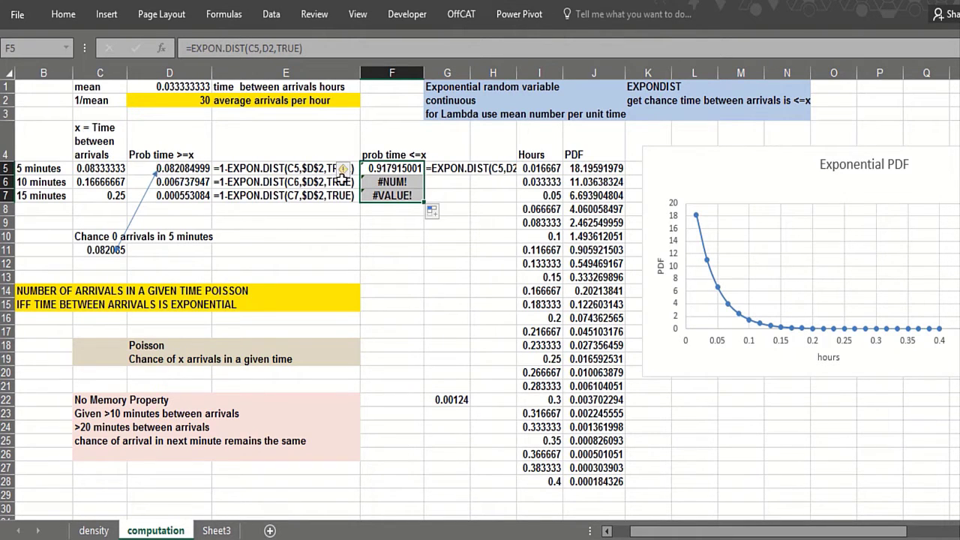
- Change the lambda reference in F5 to D$2 and fill the corrected formula down through F7
left_click(416, 173)
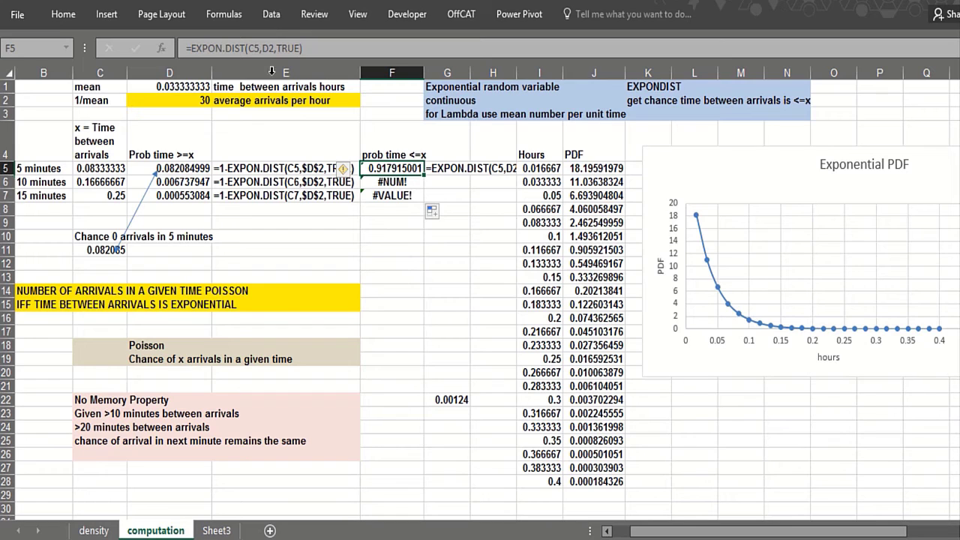
left_click(263, 47)
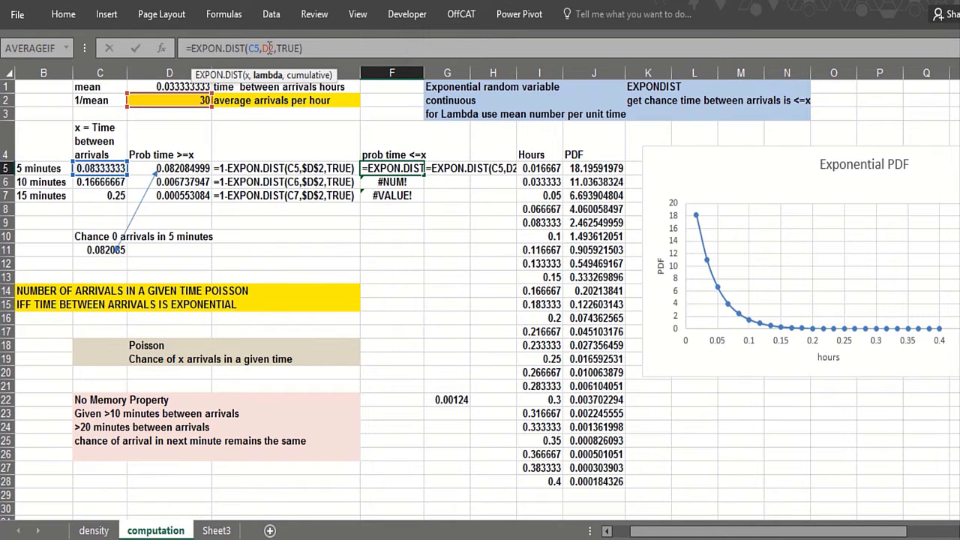
type("$")
key("Return")
left_click(413, 167)
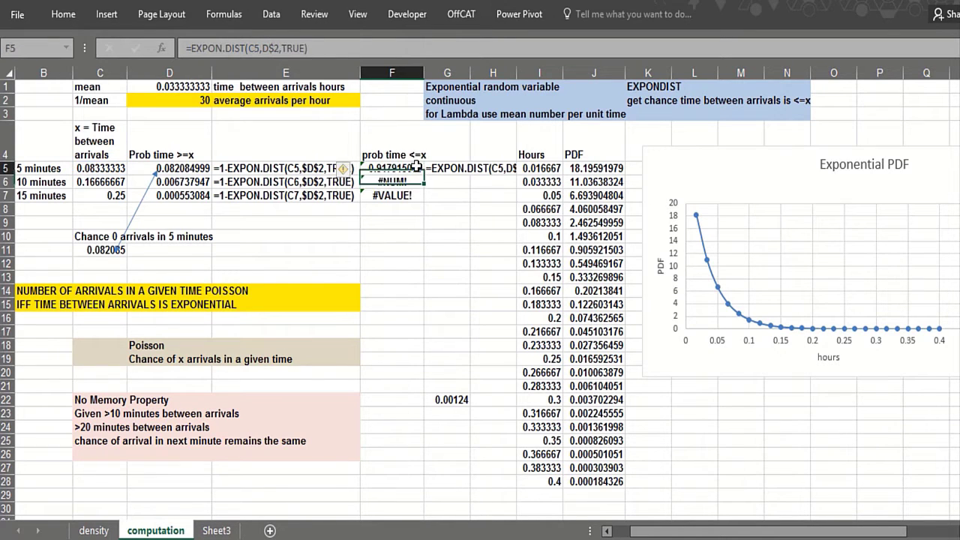
left_click_drag(425, 172, 422, 198)
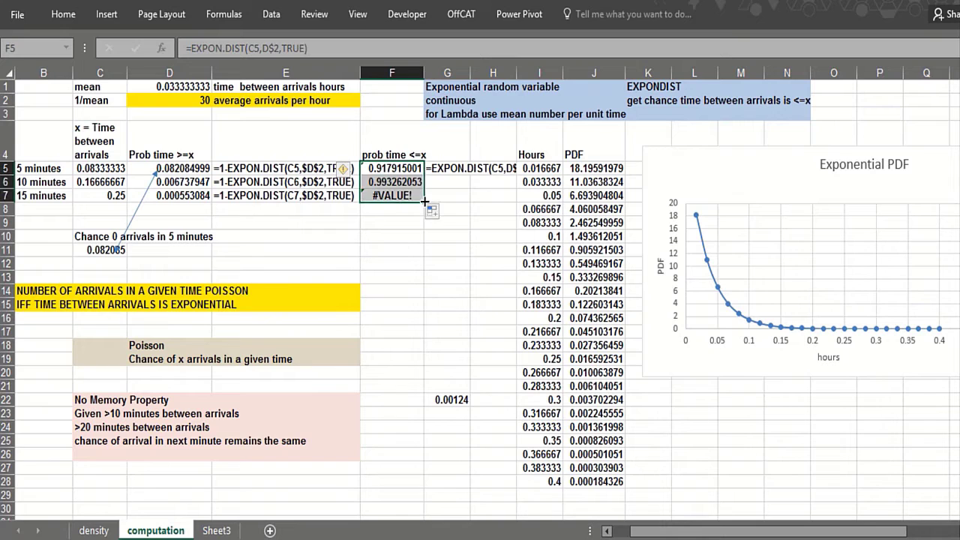
left_click(402, 211)
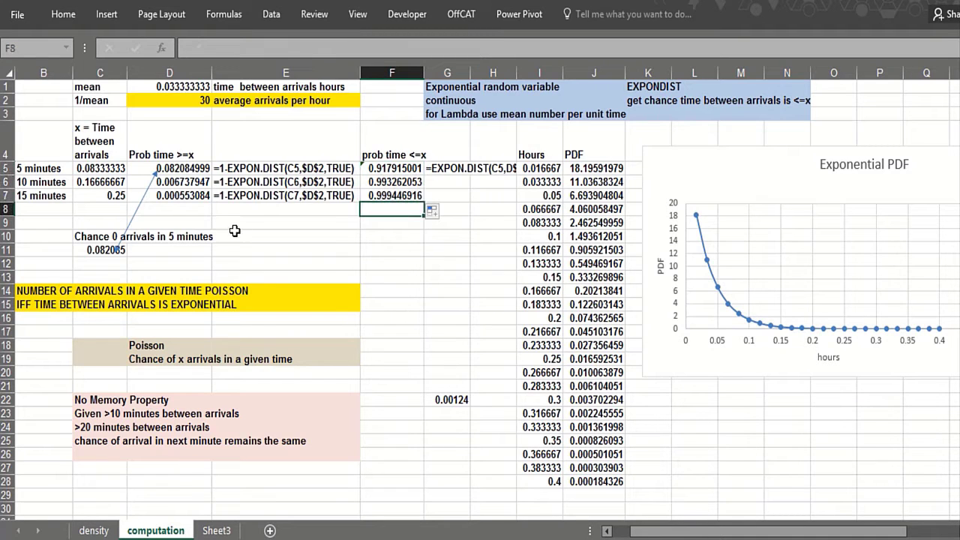
- Examine the 15-minute probabilities and compare the 5-minute Prob time >=x in D5 with the Poisson chance of 0 arrivals in C11
left_click(384, 196)
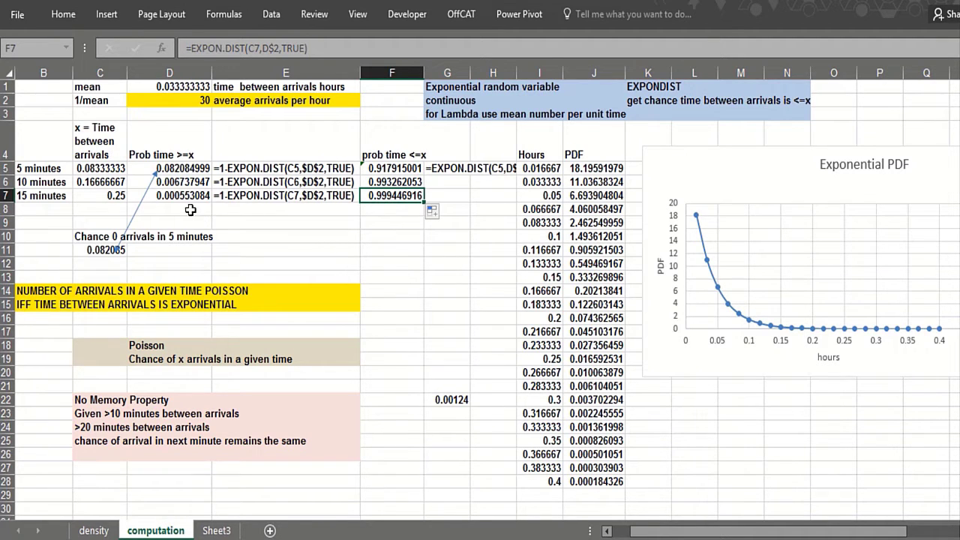
left_click(190, 210)
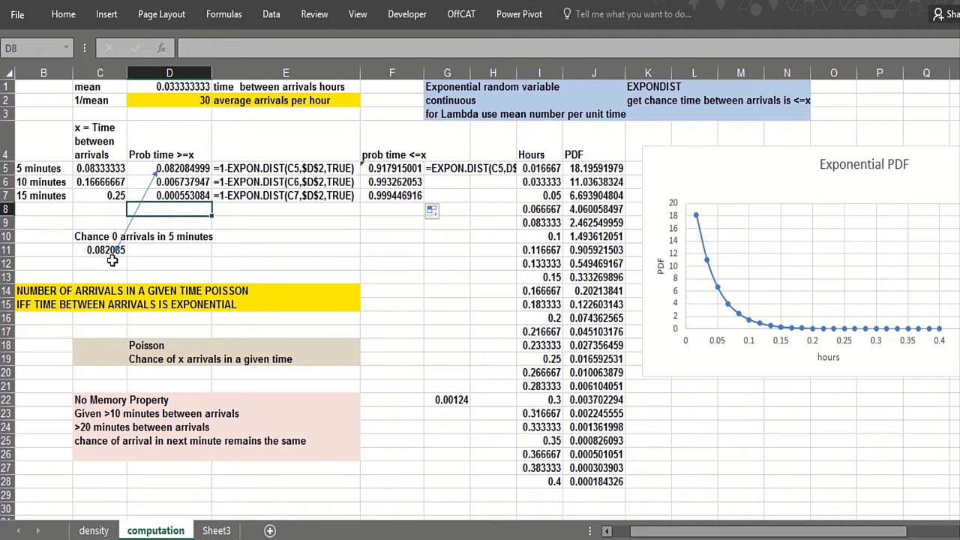
left_click(161, 248)
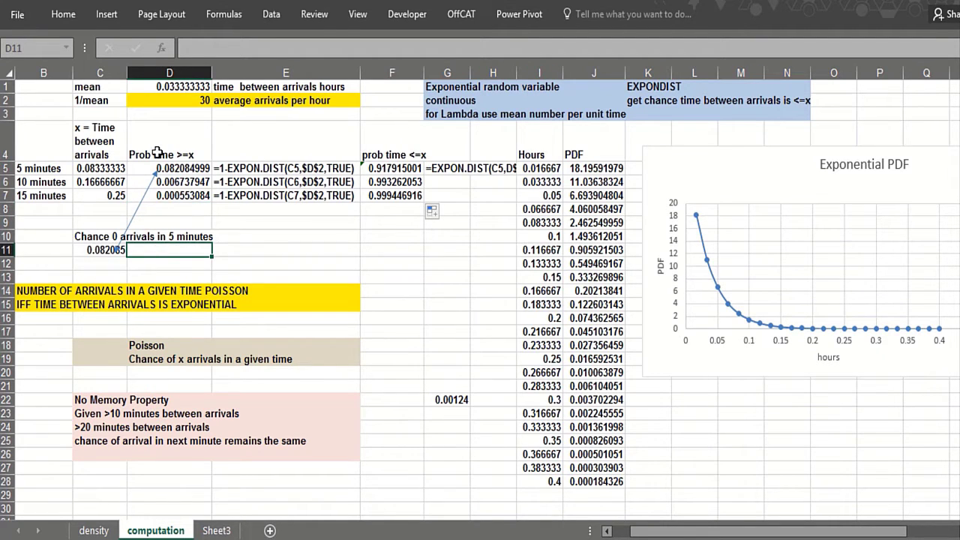
left_click(30, 167)
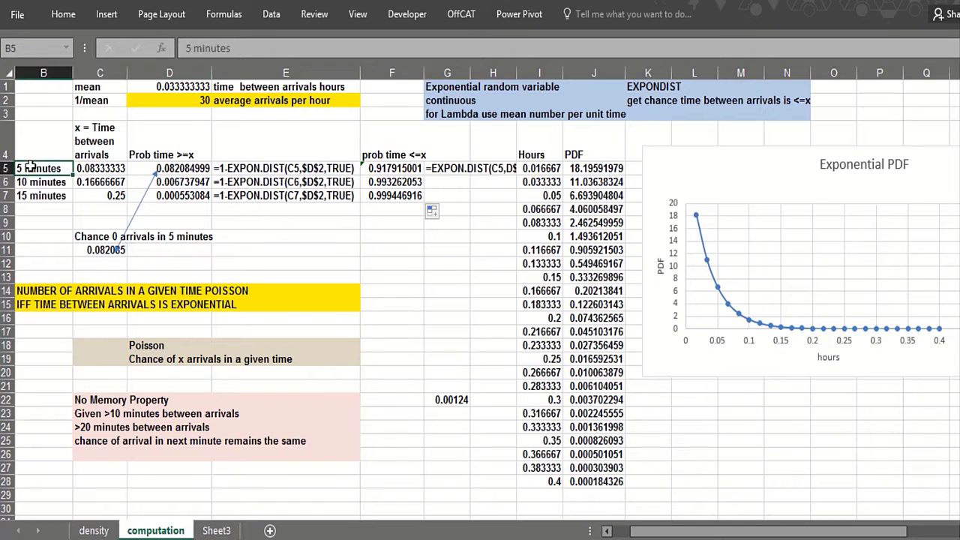
left_click(170, 172)
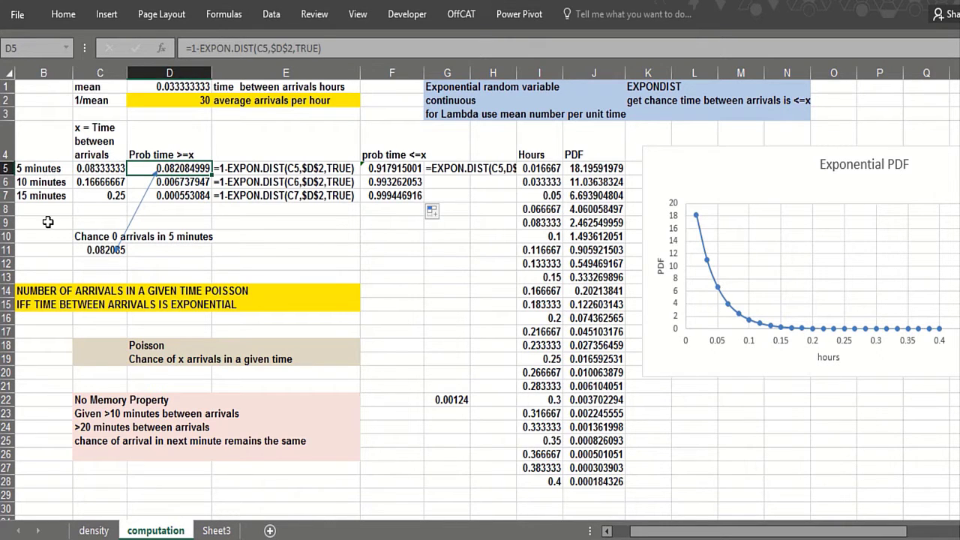
left_click(84, 222)
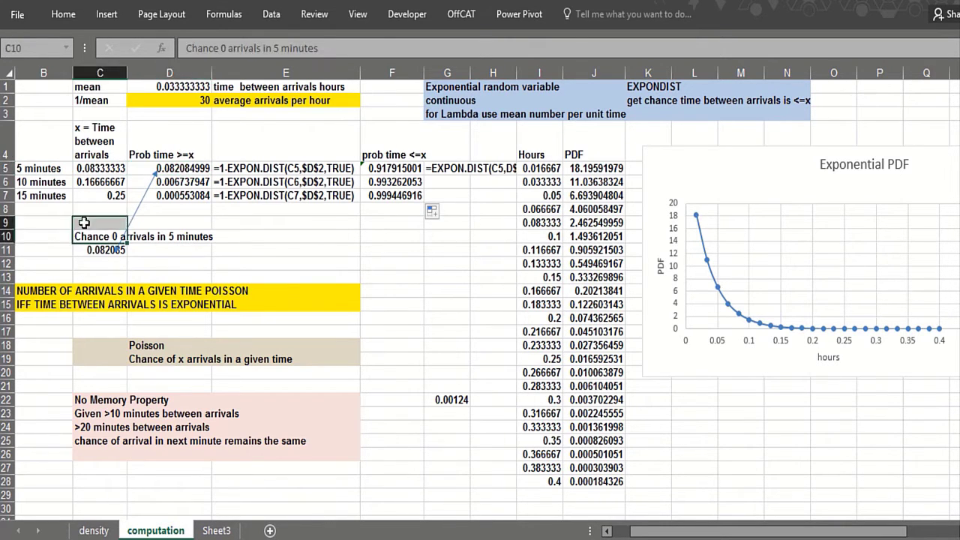
left_click(109, 249)
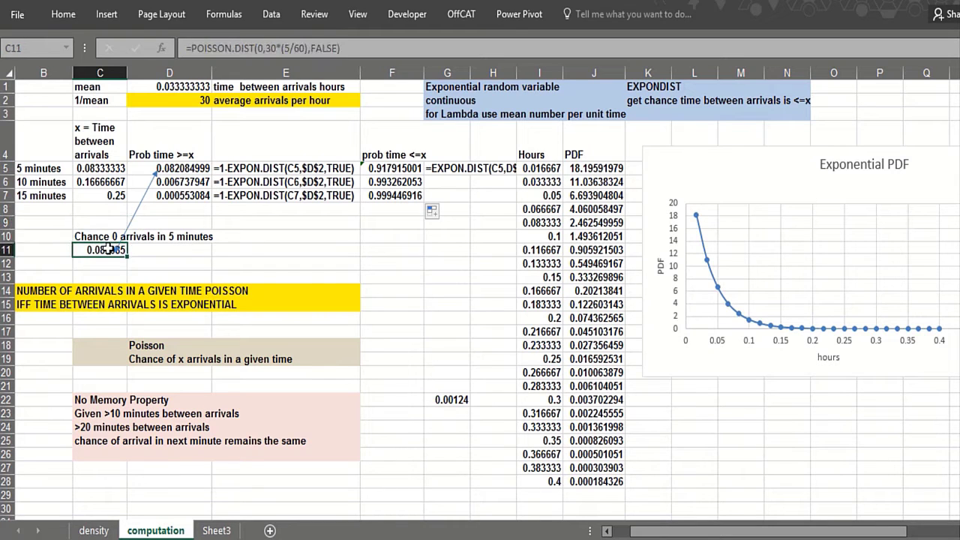
left_click(156, 249)
type("=")
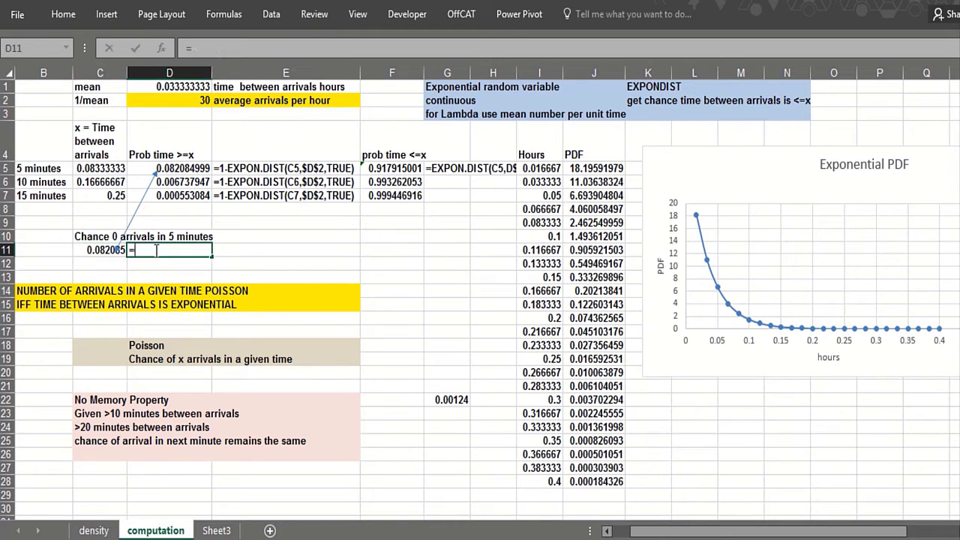
type("form")
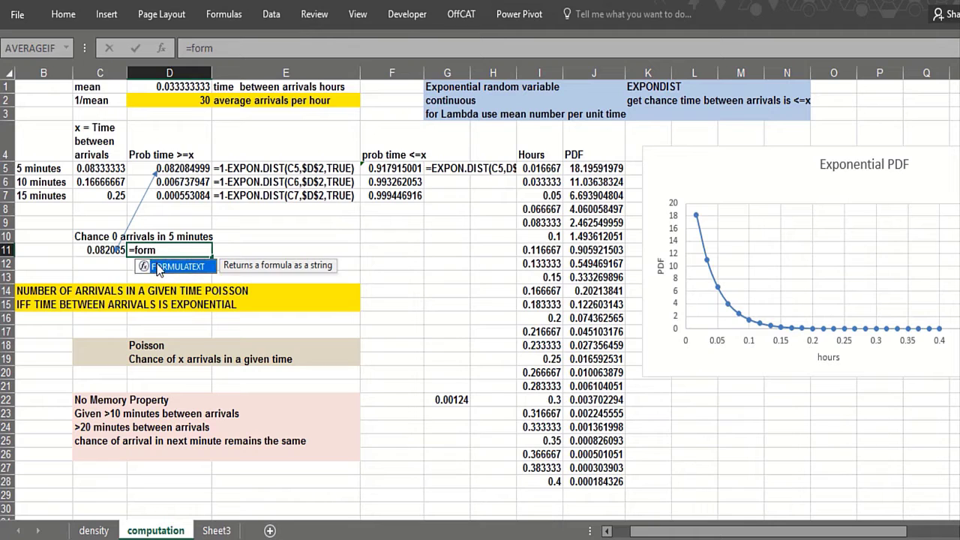
double_click(159, 267)
left_click(114, 253)
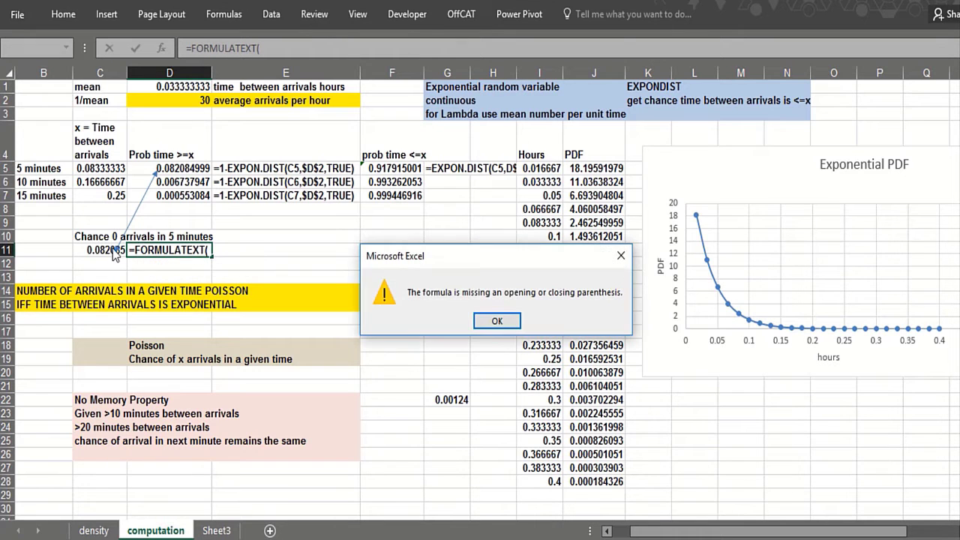
key("Return")
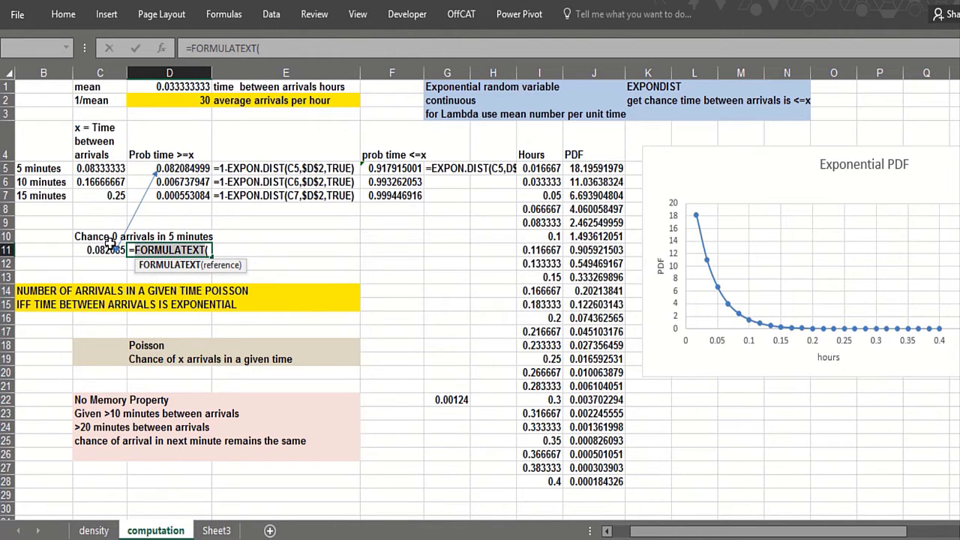
left_click(111, 250)
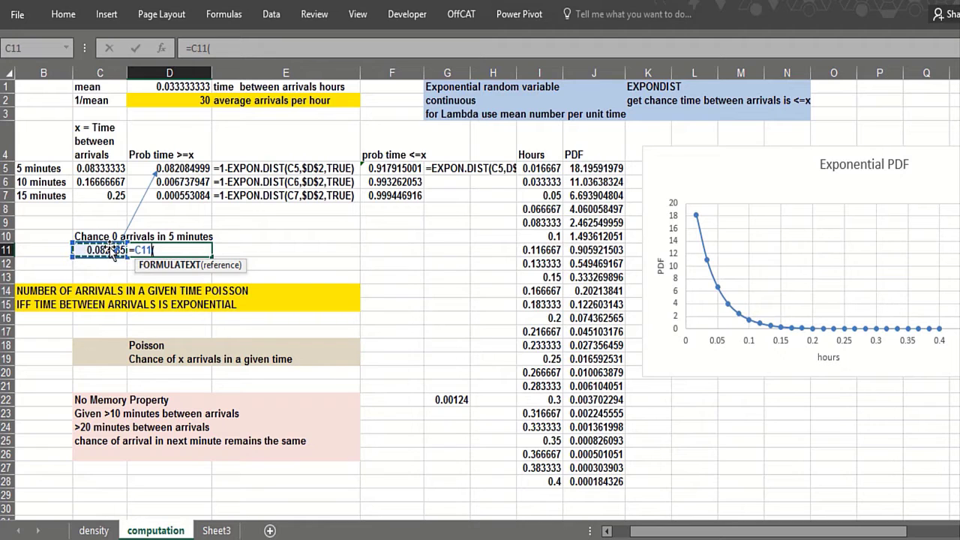
key("Escape")
- Show the Poisson formula of C11 as text in D11 with FORMULATEXT
type("=form")
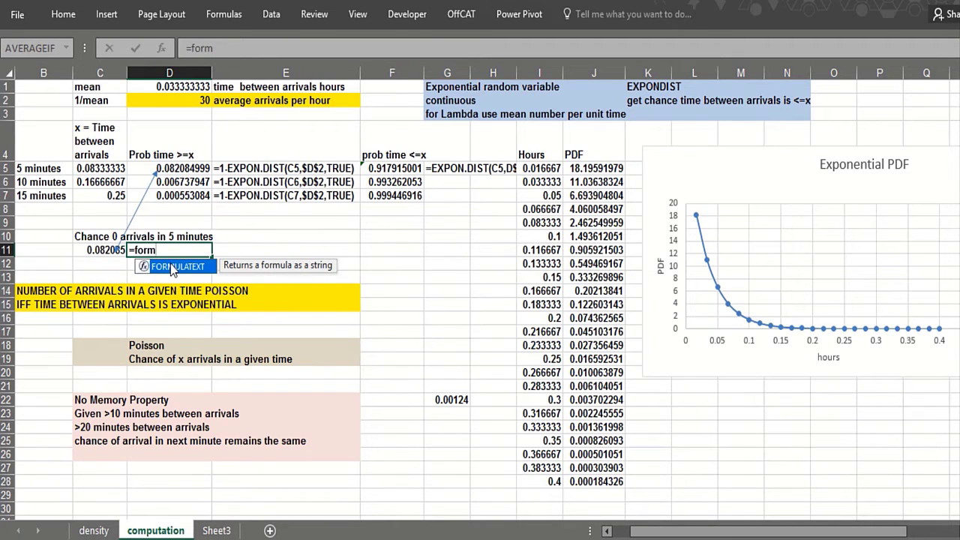
double_click(171, 267)
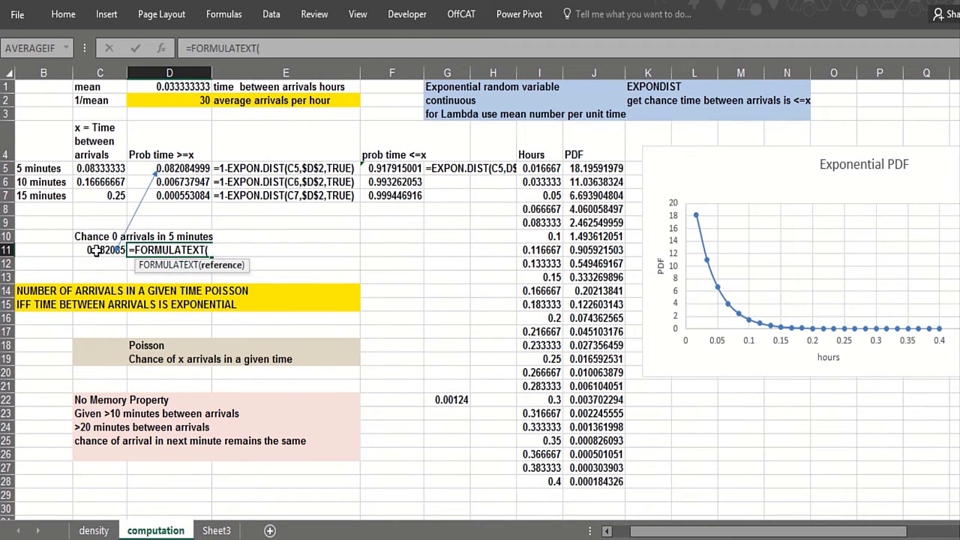
left_click(90, 250)
type(")")
key("Return")
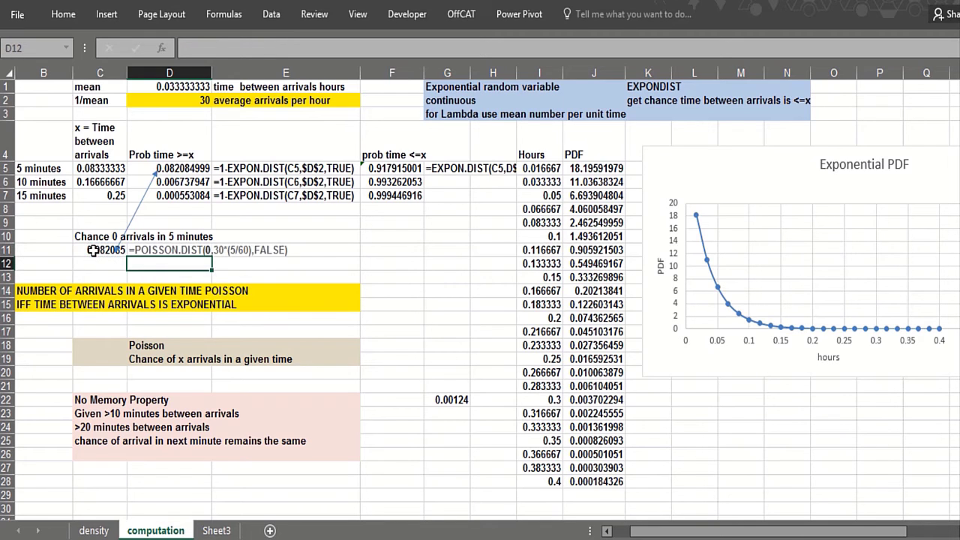
- Examine the POISSON.DIST formula behind the chance of 0 arrivals in C11 and compare it with the 5-minute exponential probability in D5
left_click(172, 253)
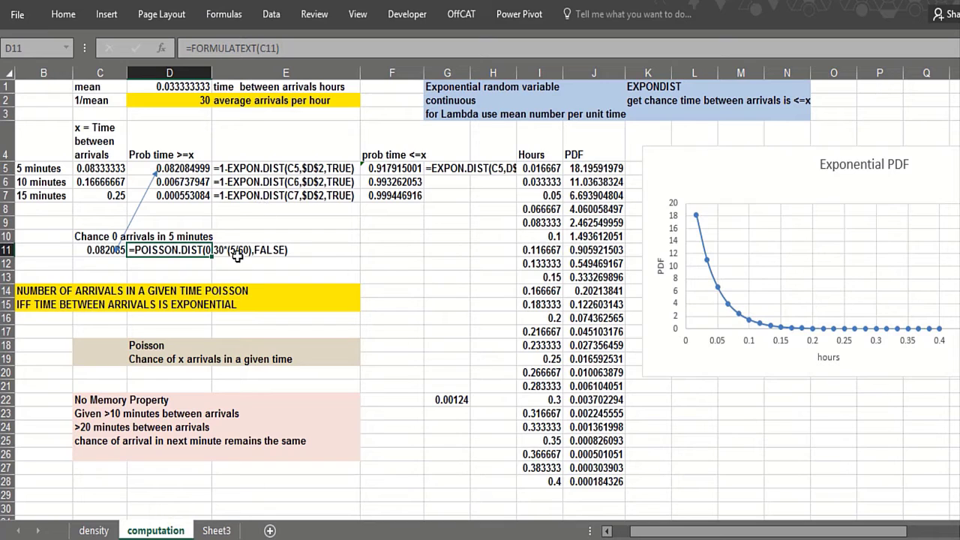
left_click(86, 249)
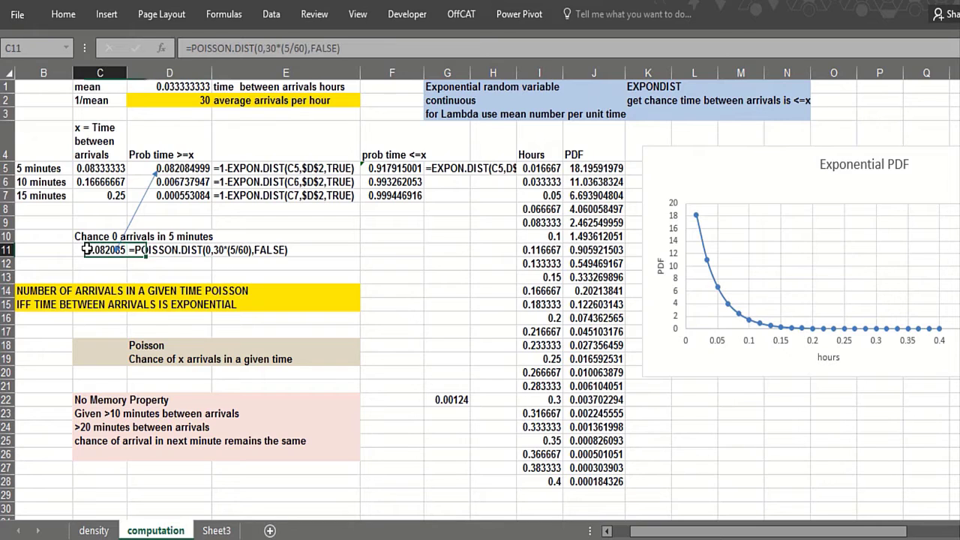
left_click(177, 169)
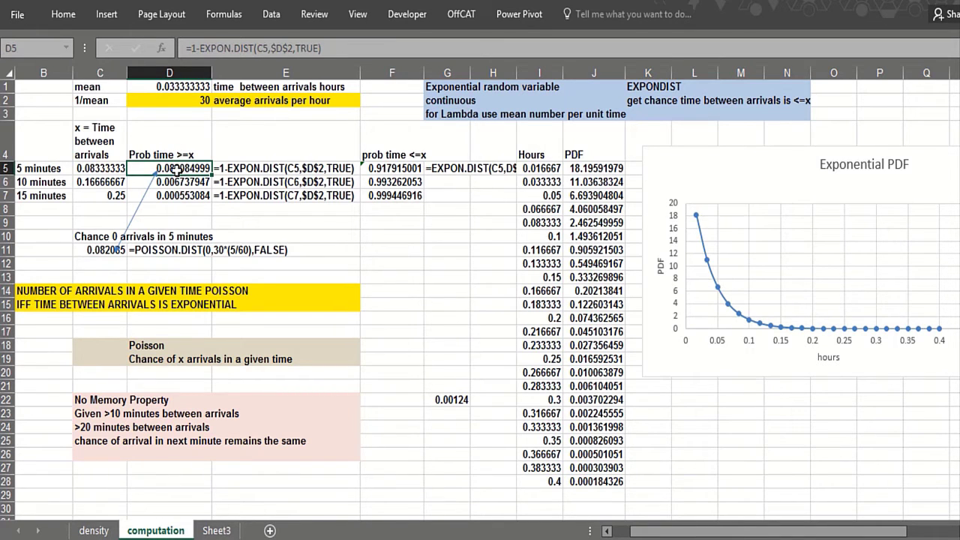
left_click(376, 267)
left_click(317, 264)
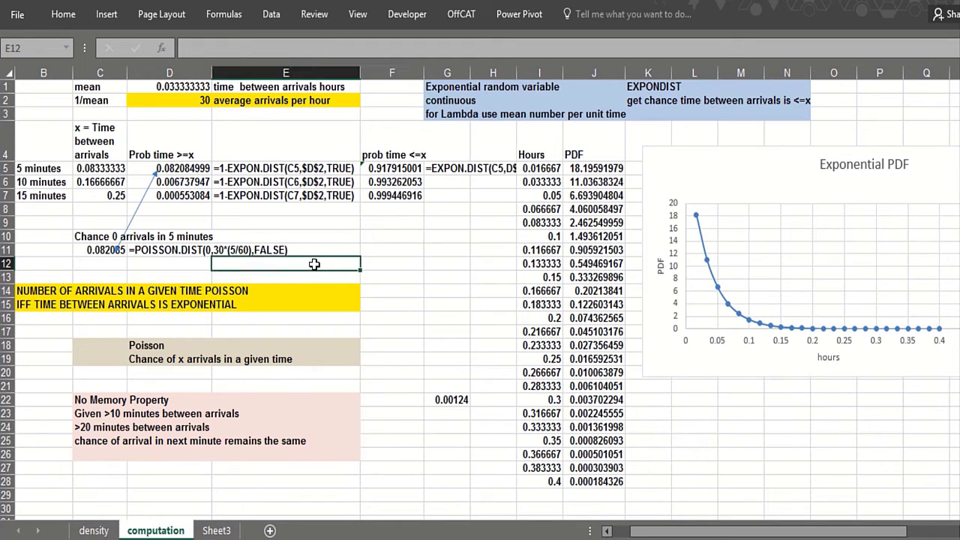
left_click(368, 237)
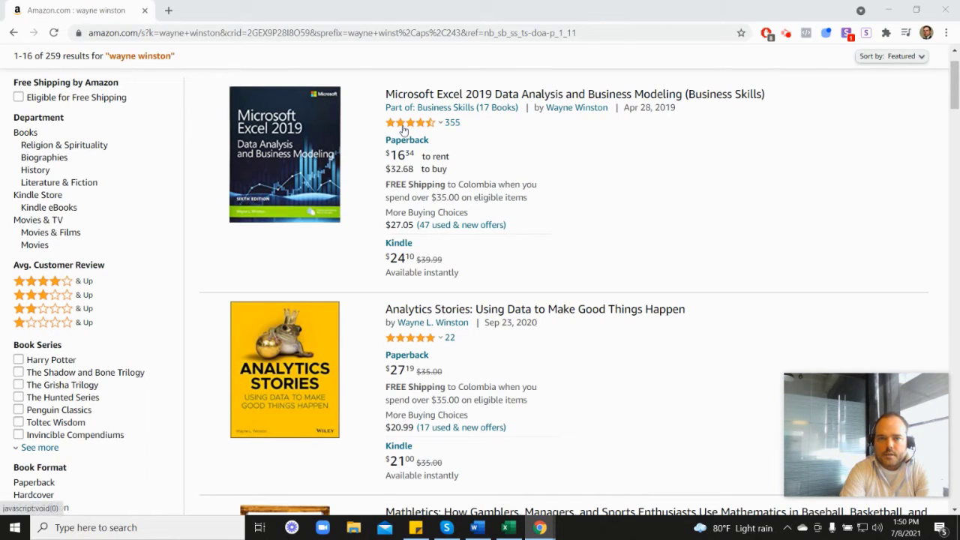
- Browse the Amazon book results for Wayne Winston, looking at Marketing Analytics and Analytics Stories
mouse_move(411, 129)
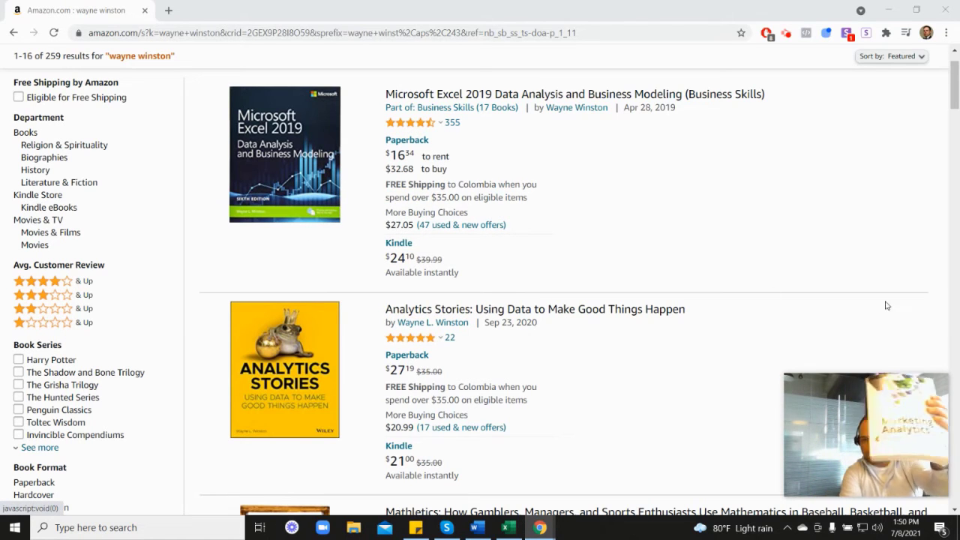
scroll(846, 283, "down", 5)
scroll(443, 367, "down", 2)
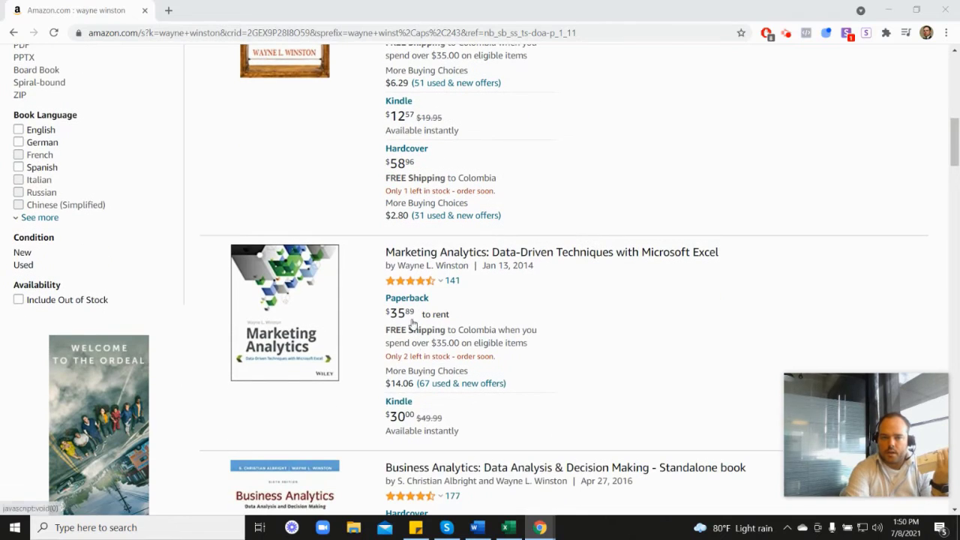
mouse_move(424, 282)
scroll(559, 285, "up", 5)
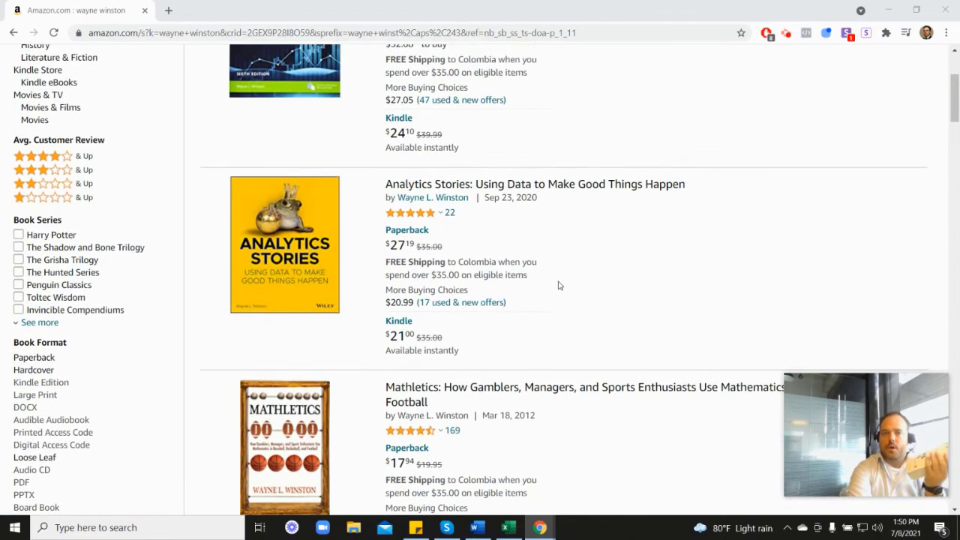